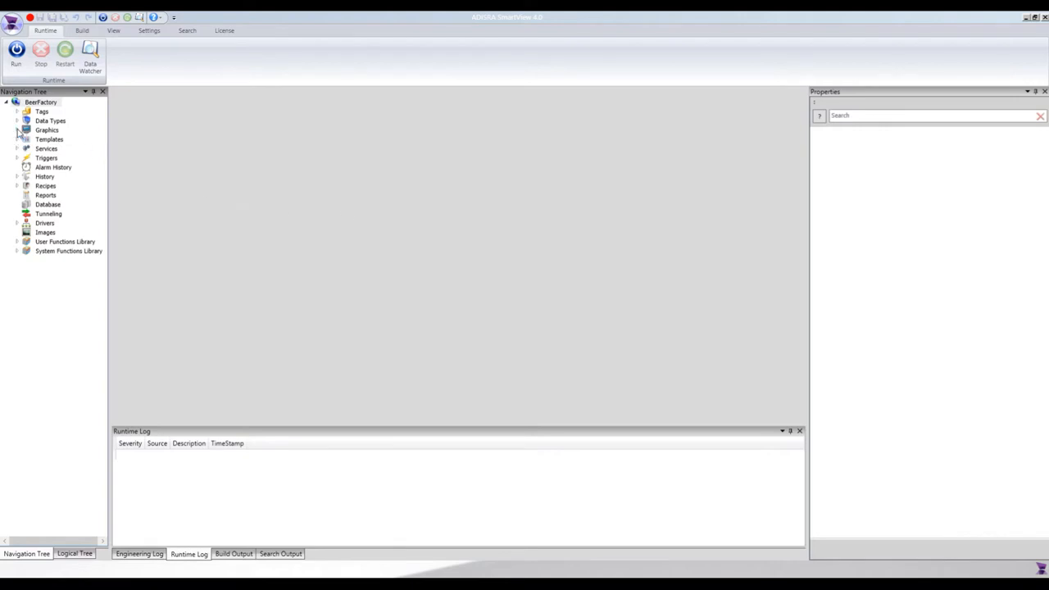
Open the RawMaterial graphic from the Storage folder of the project's graphics.
left_click(17, 131)
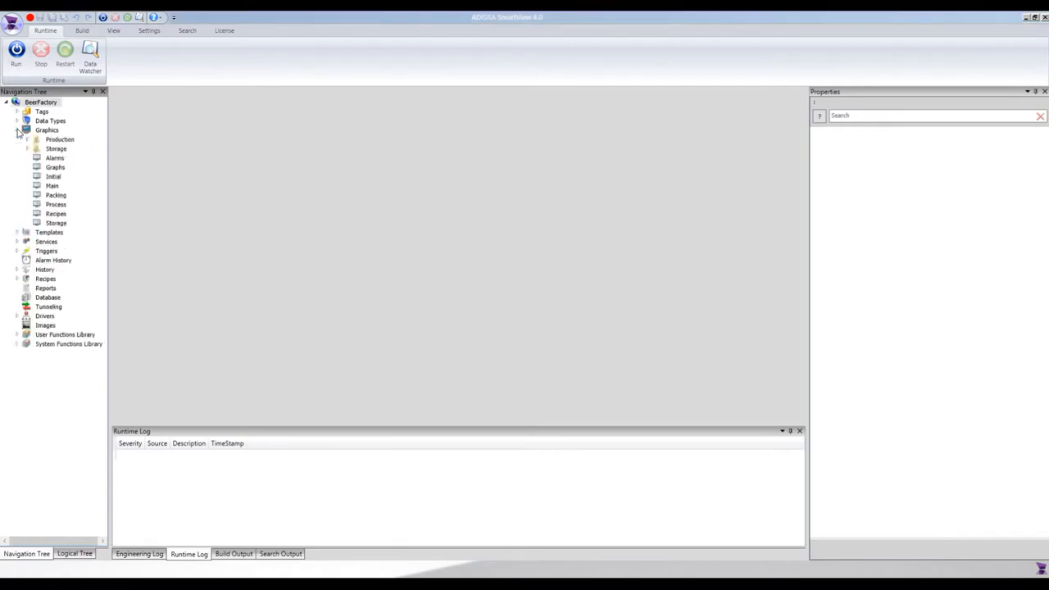
left_click(51, 151)
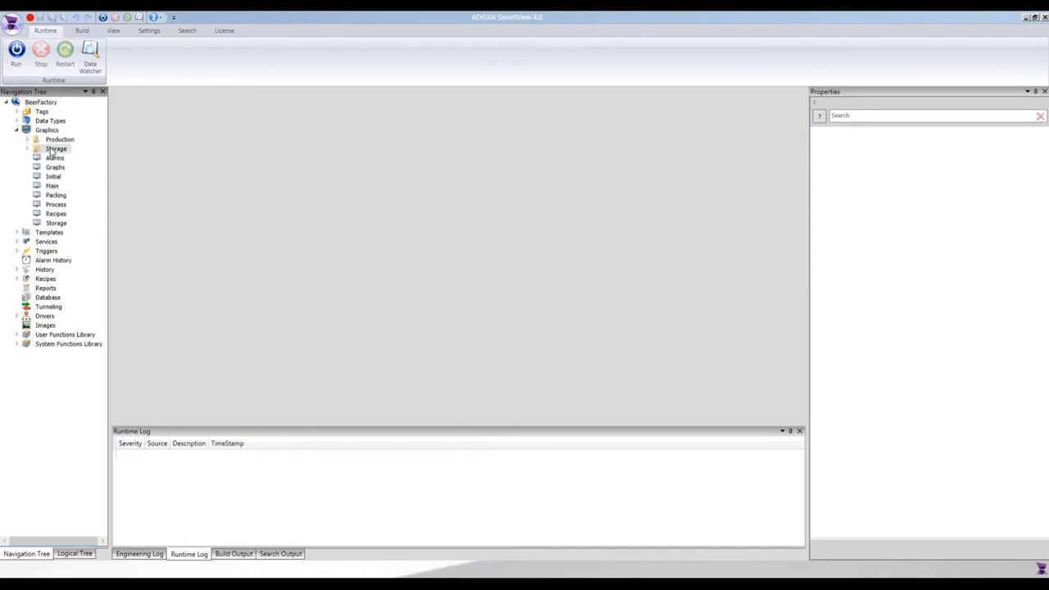
left_click(27, 148)
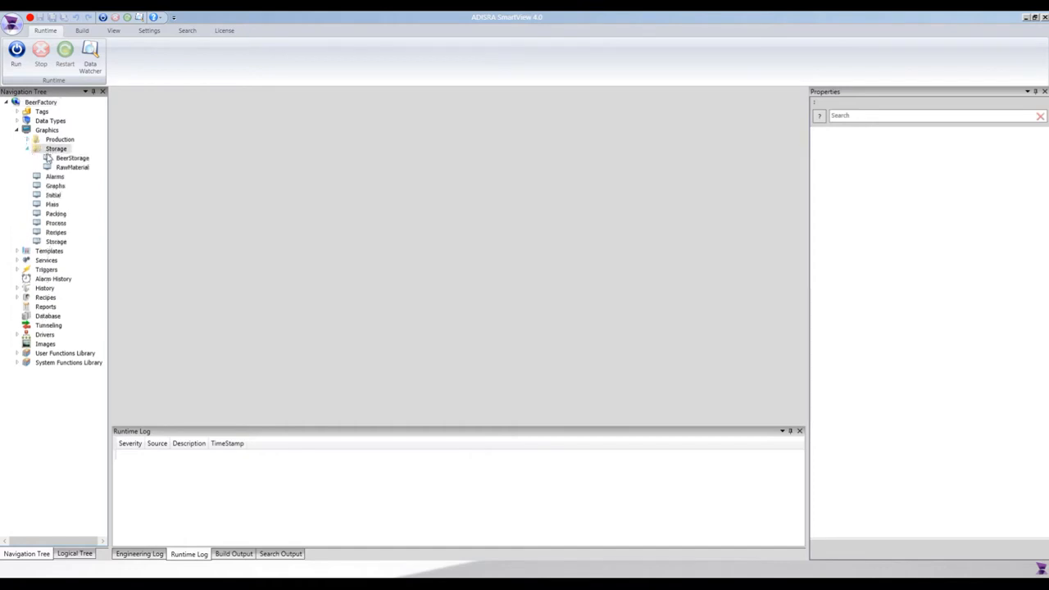
double_click(74, 167)
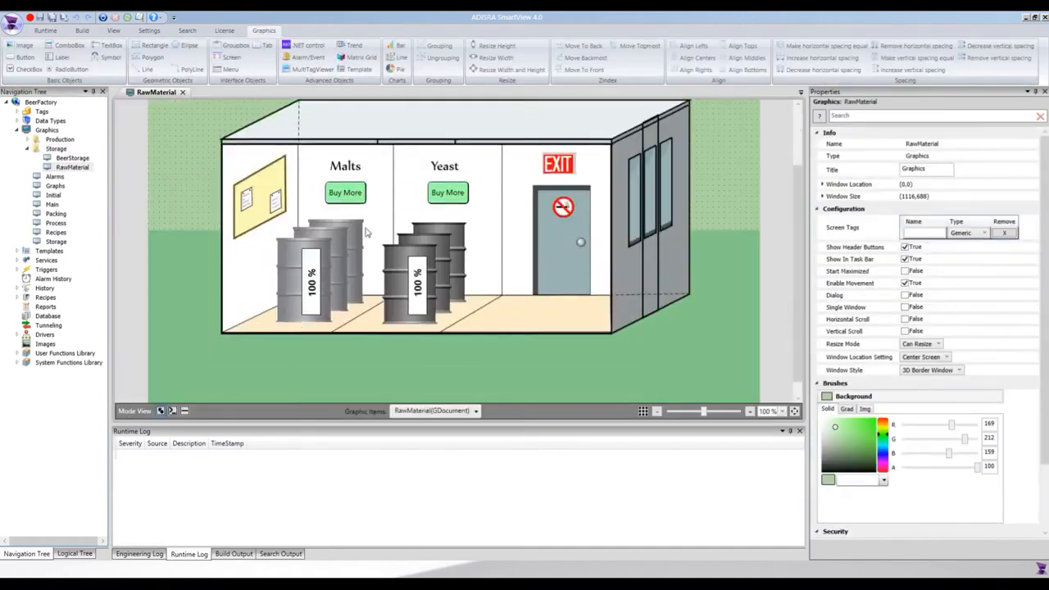
Open the BeerStorage graphic, look over its whole layout, and close both the BeerStorage and RawMaterial graphics.
left_click(77, 160)
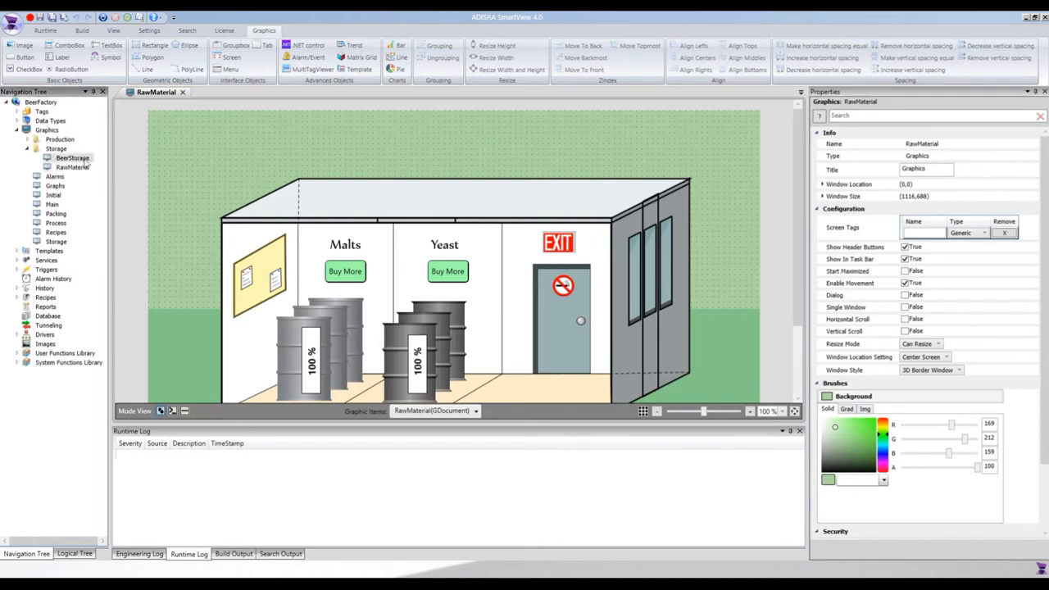
double_click(77, 161)
scroll(568, 282, "down", 2)
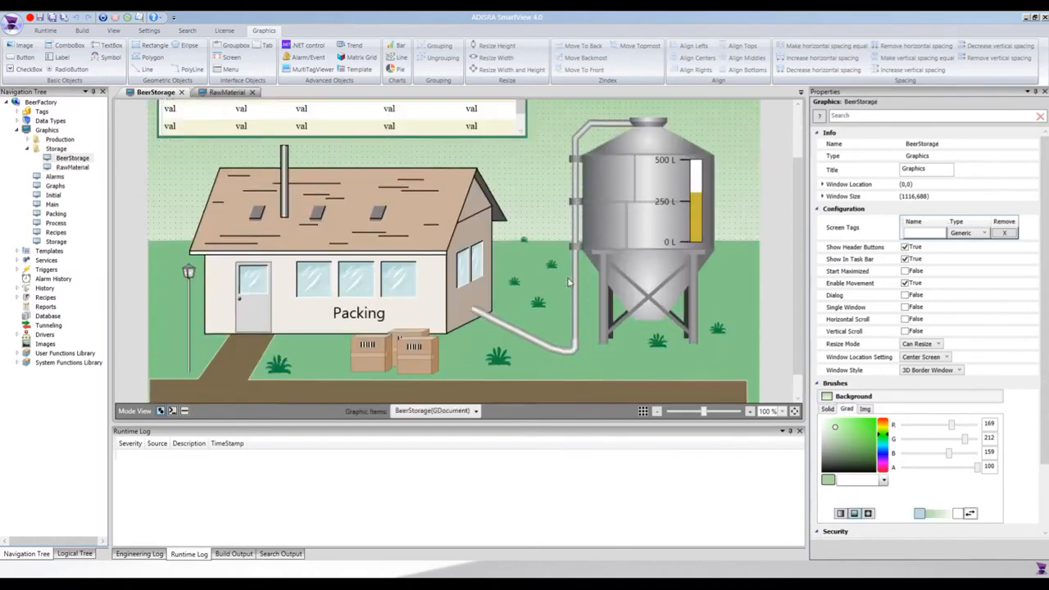
scroll(568, 282, "up", 2)
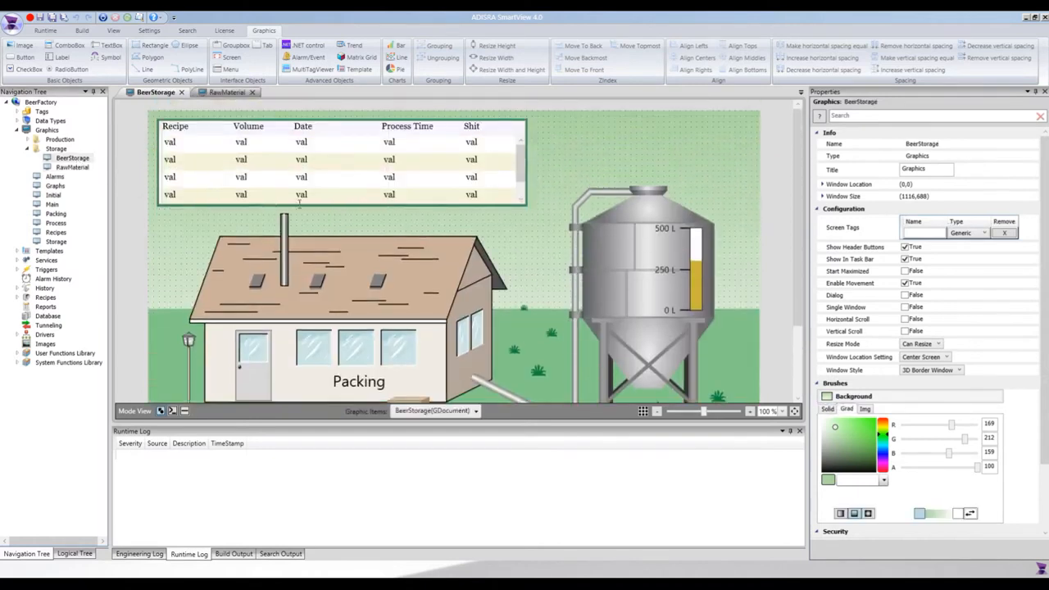
left_click(182, 93)
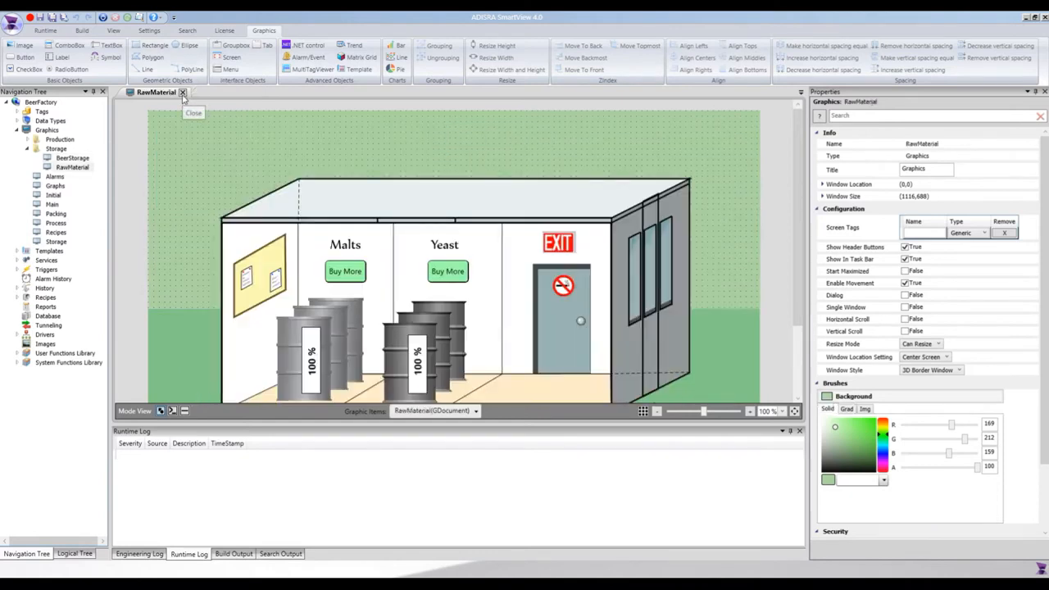
left_click(183, 93)
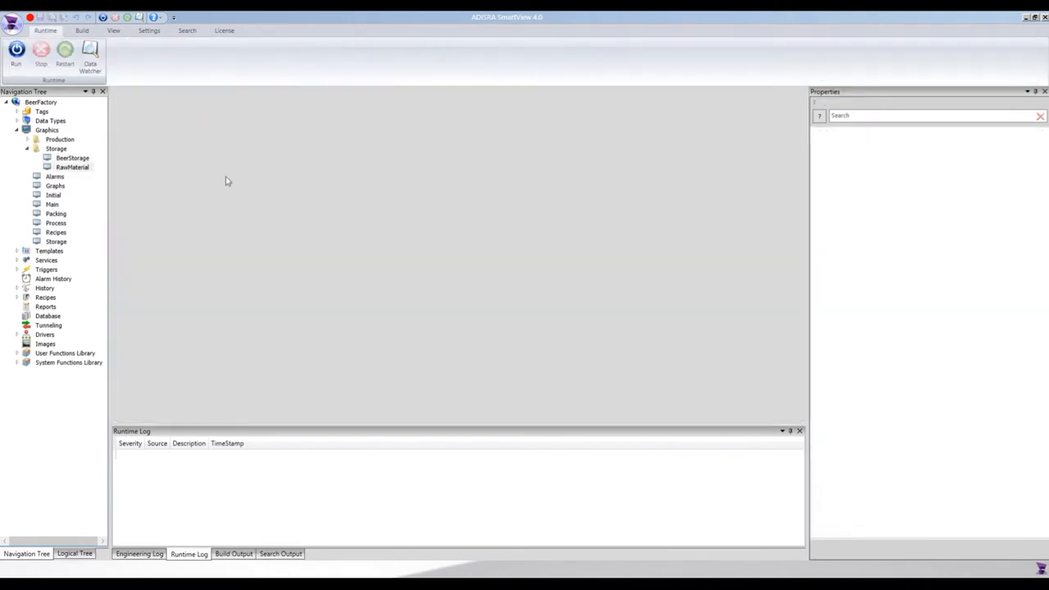
left_click(27, 149)
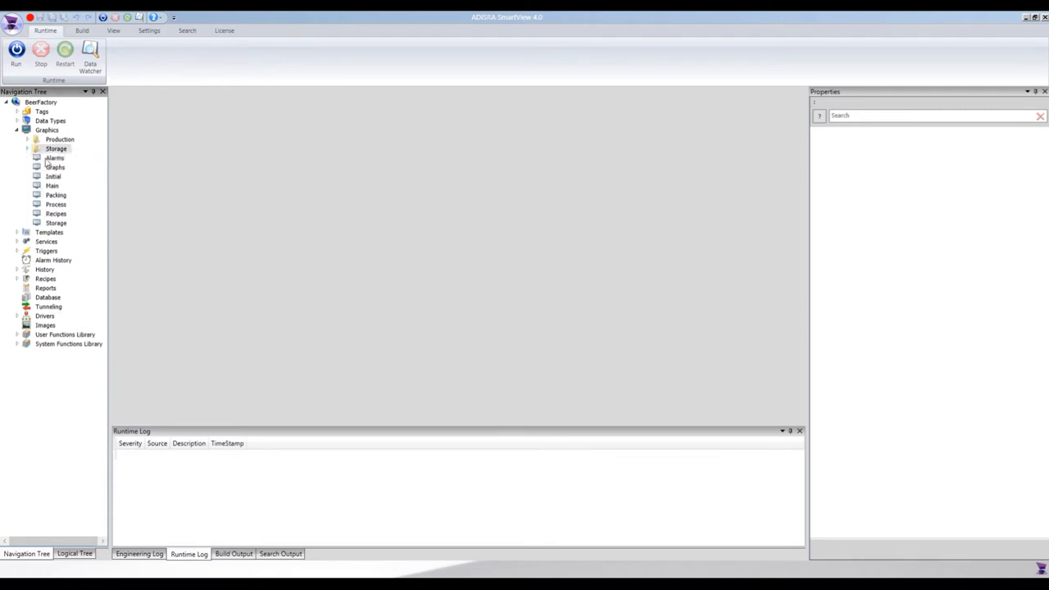
Open the Storage graphic and draw a tab control about 1118 wide by 432 high across the screen.
left_click(53, 224)
double_click(53, 225)
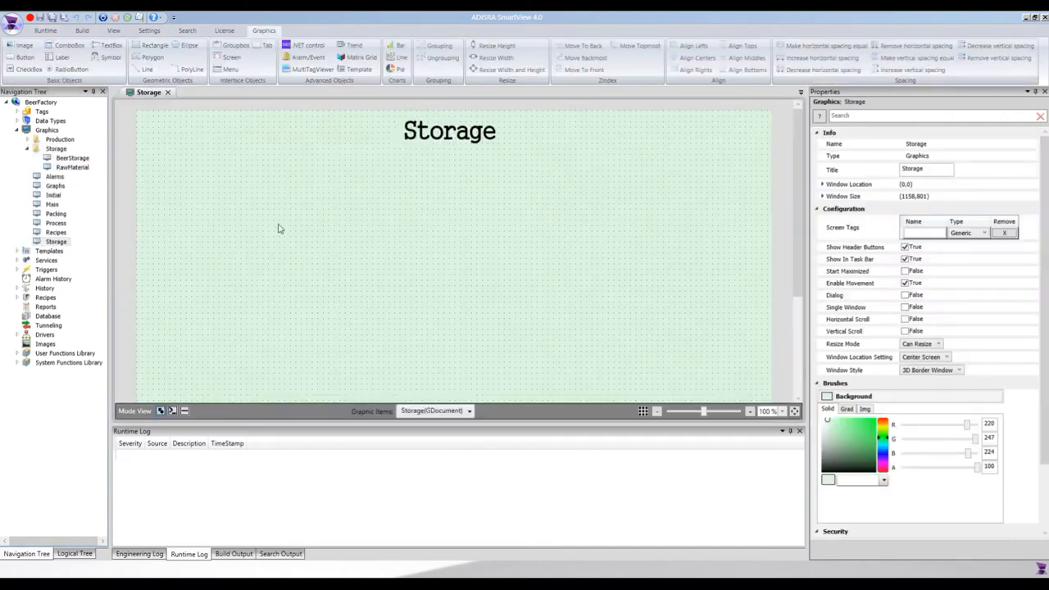
left_click(259, 47)
left_click_drag(150, 168, 765, 402)
Extend the tab control downward to a height of about 689.
scroll(656, 373, "down", 4)
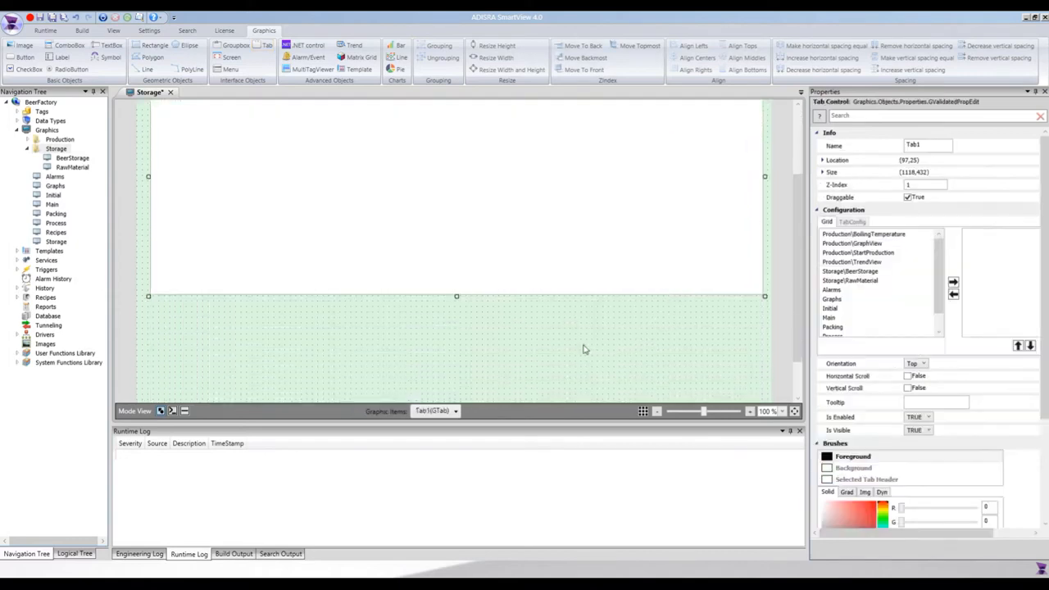
left_click_drag(457, 246, 455, 385)
scroll(421, 328, "up", 4)
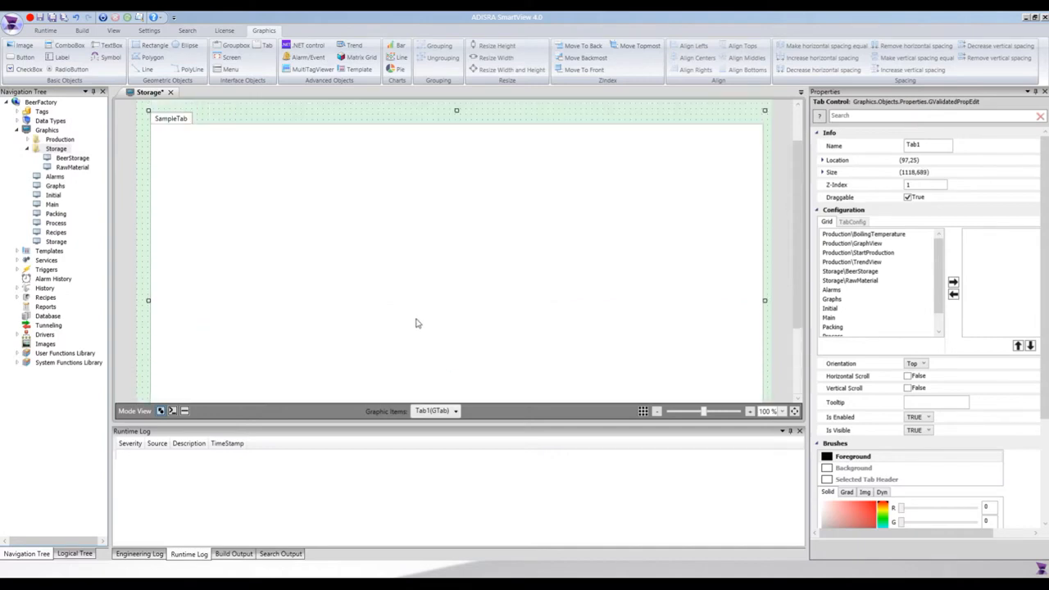
Set the tab control's size to 1116 by 688 to match the BeerStorage graphic and move it below the Storage title.
double_click(72, 158)
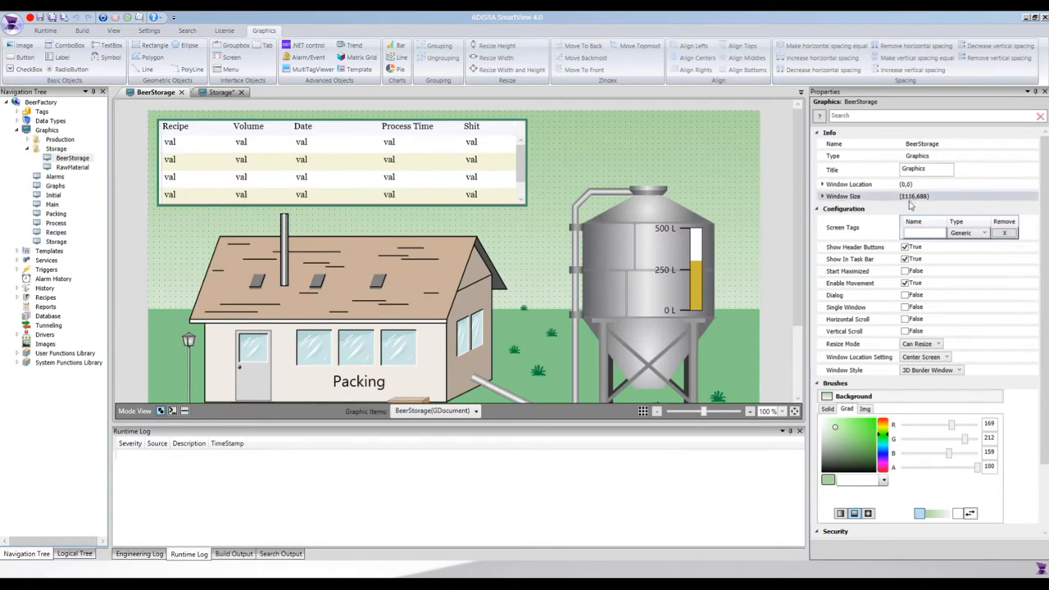
left_click(221, 93)
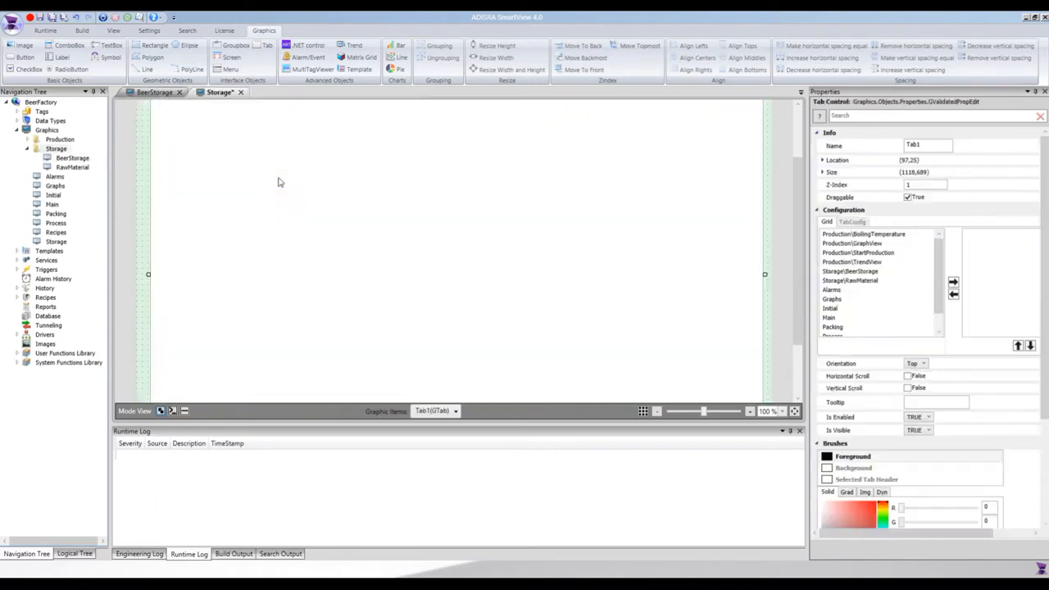
left_click(824, 172)
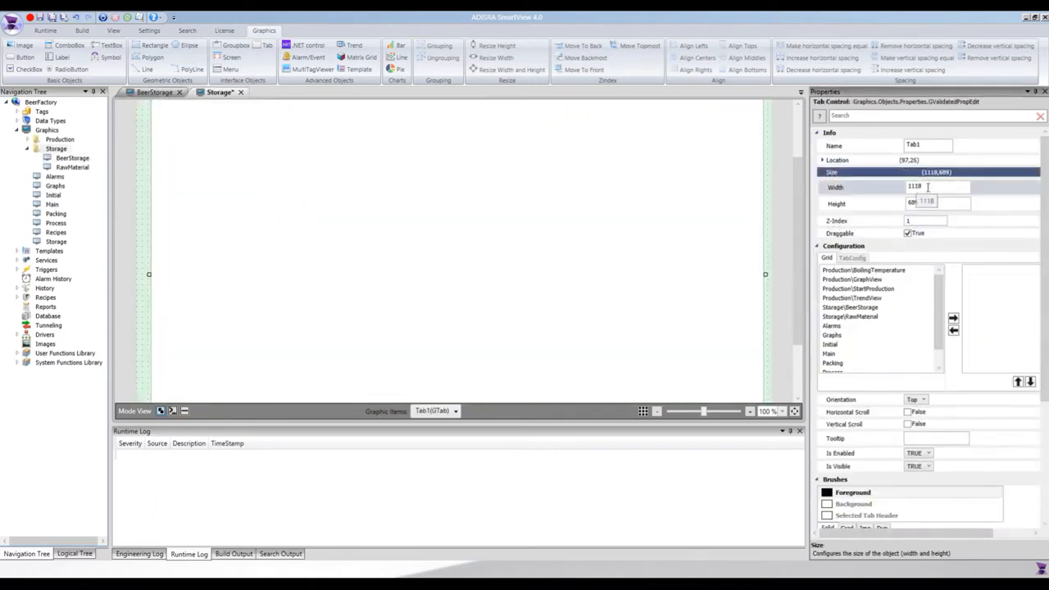
left_click(933, 187)
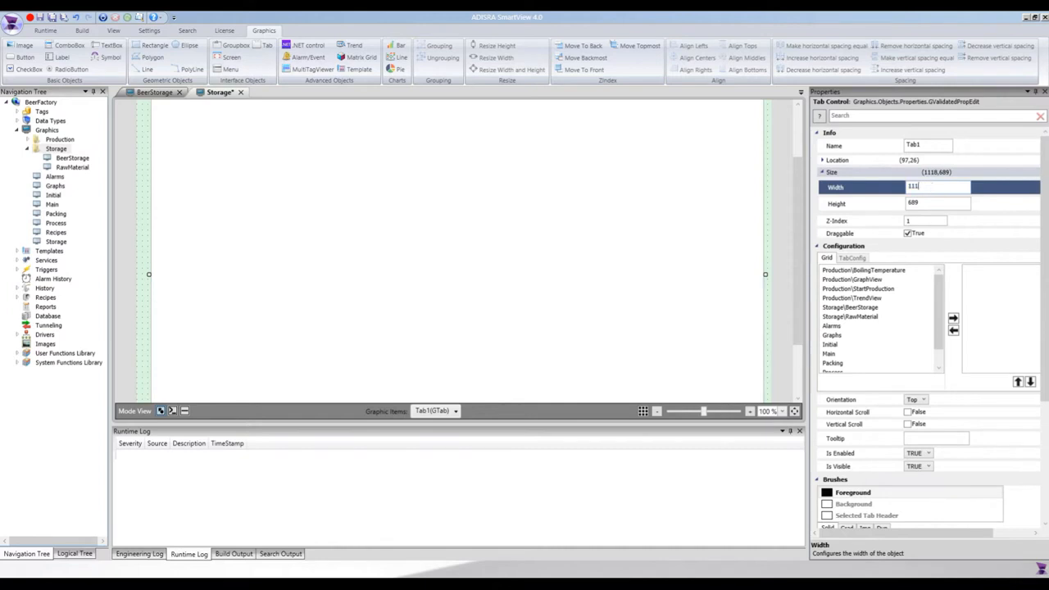
left_click(930, 202)
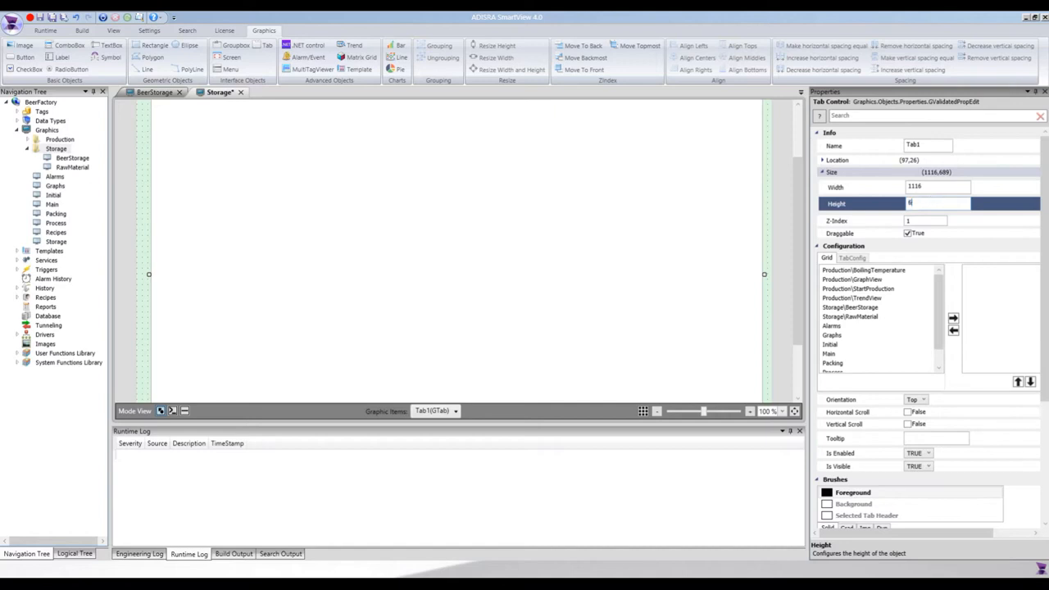
type("688")
key("Return")
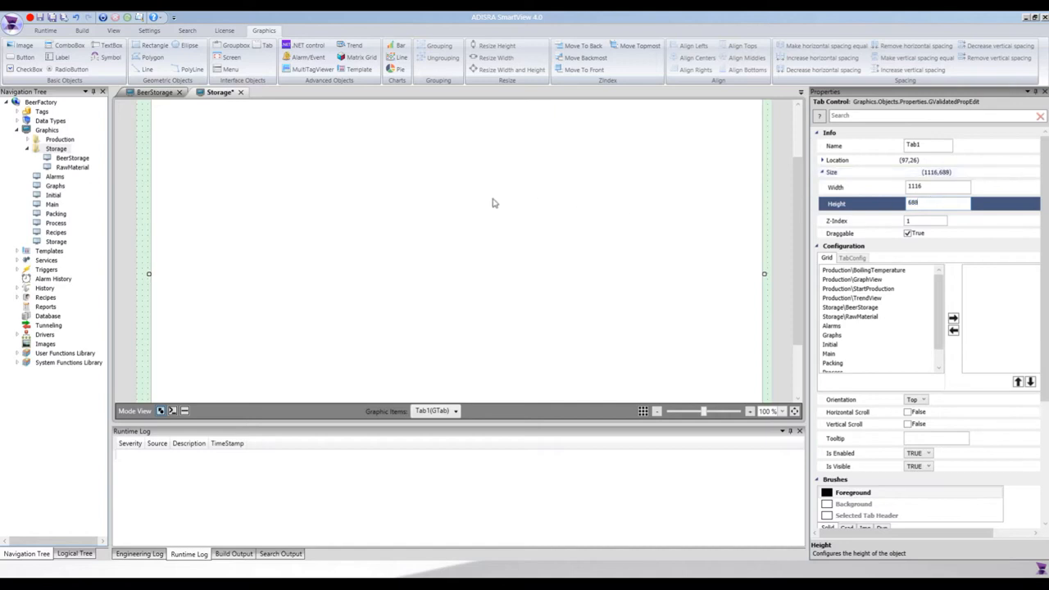
left_click_drag(509, 245, 506, 239)
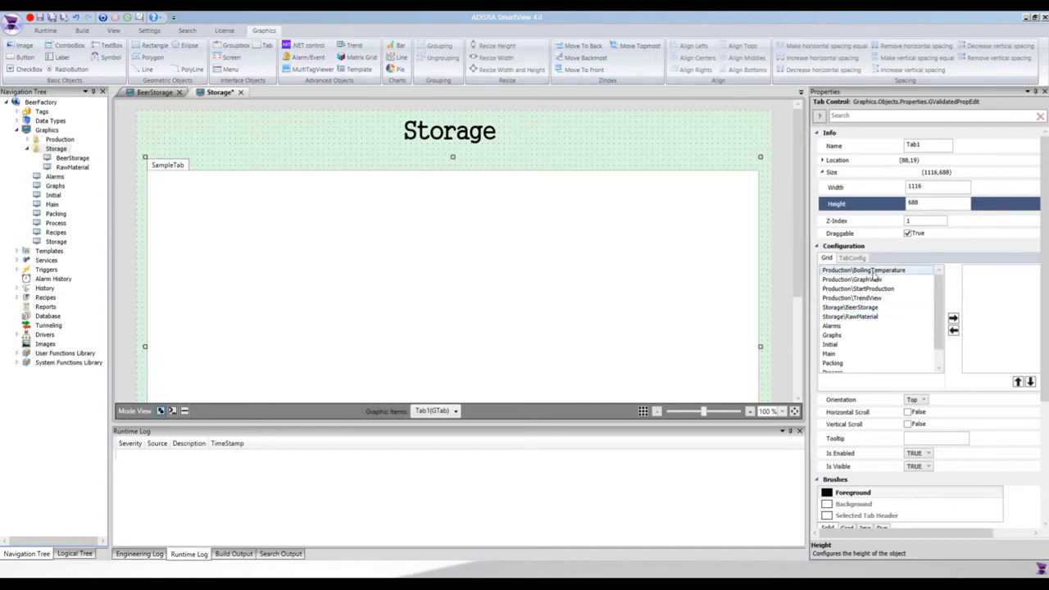
Add the Storage\BeerStorage and Storage\RawMaterial graphics as pages of the tab control.
left_click(856, 308)
scroll(865, 324, "down", 2)
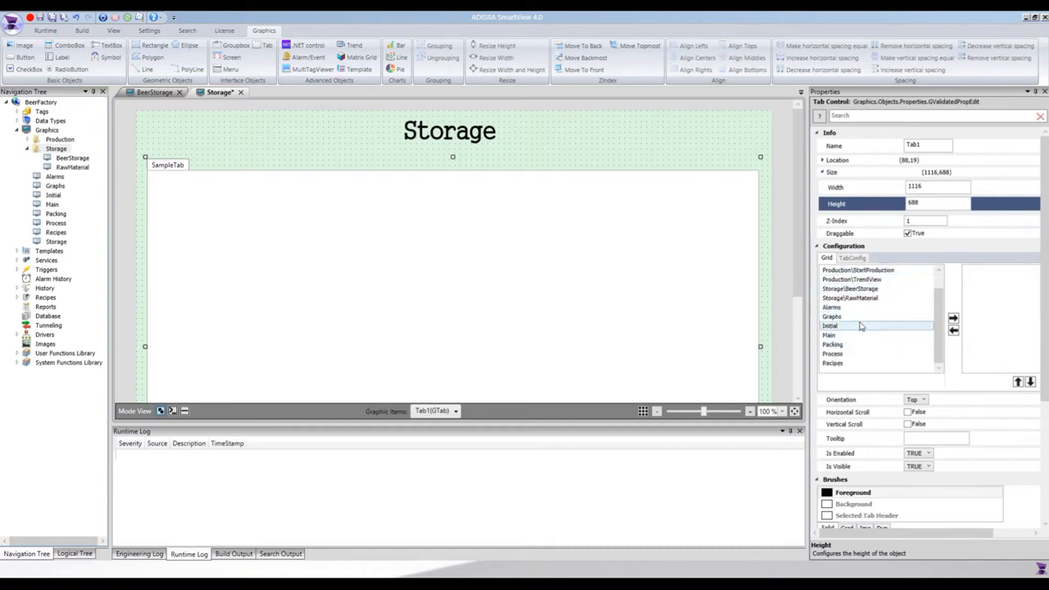
scroll(859, 336, "up", 2)
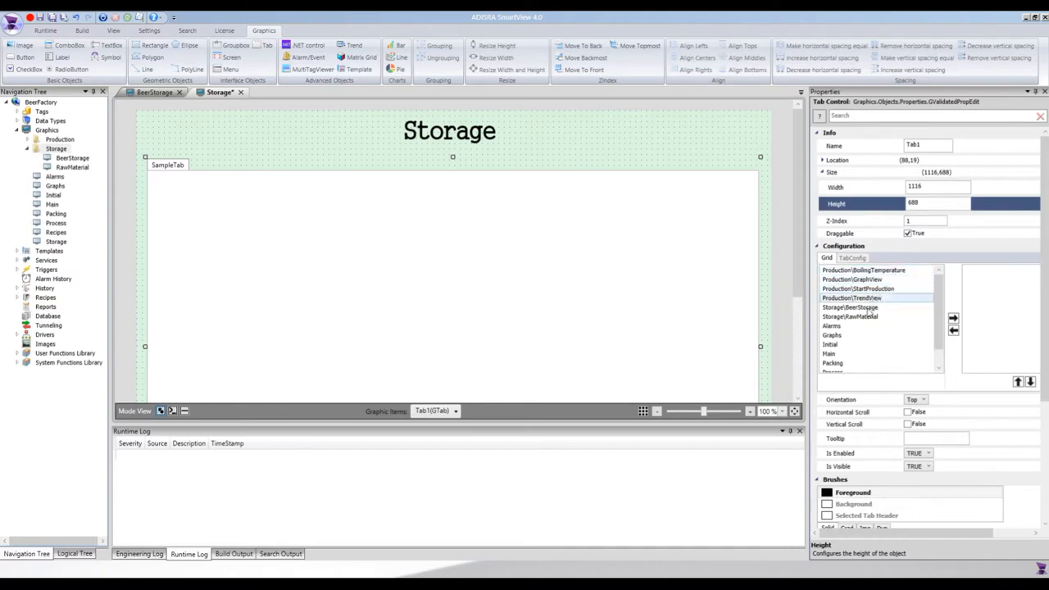
left_click(849, 308)
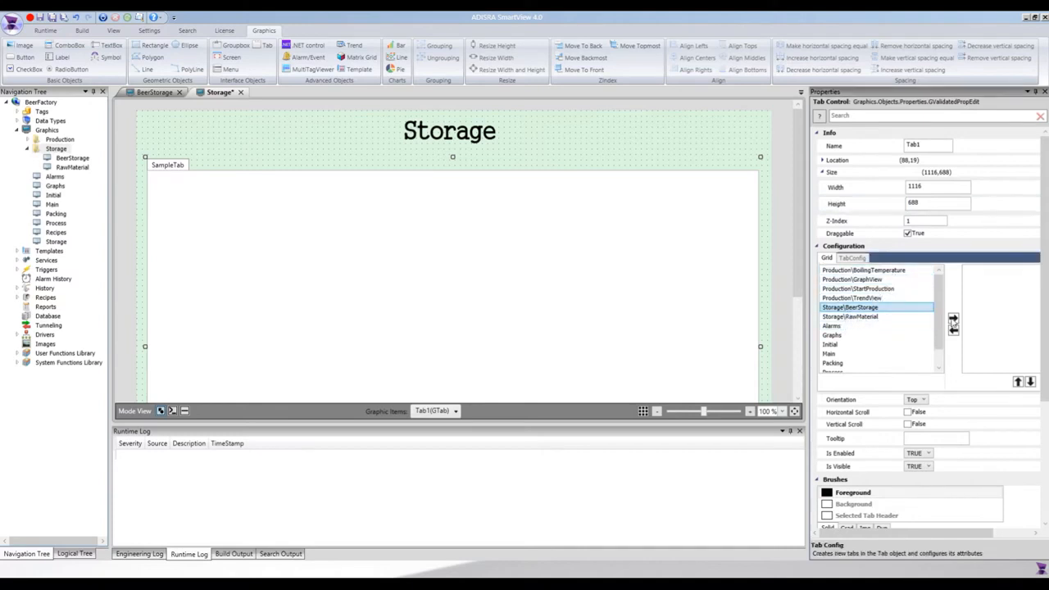
left_click_drag(808, 318, 772, 318)
left_click(918, 320)
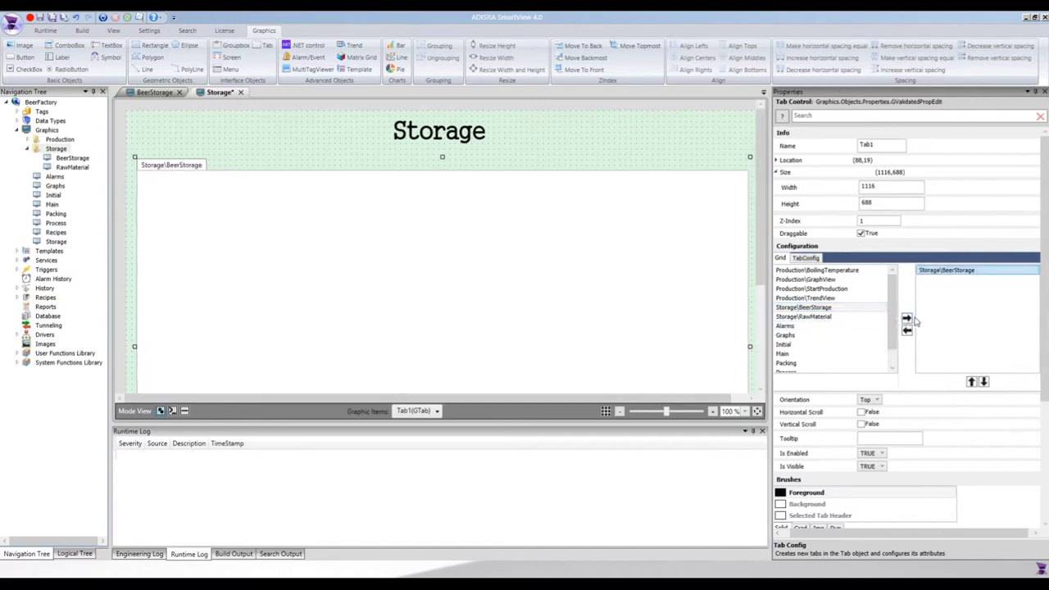
left_click(831, 318)
left_click(907, 319)
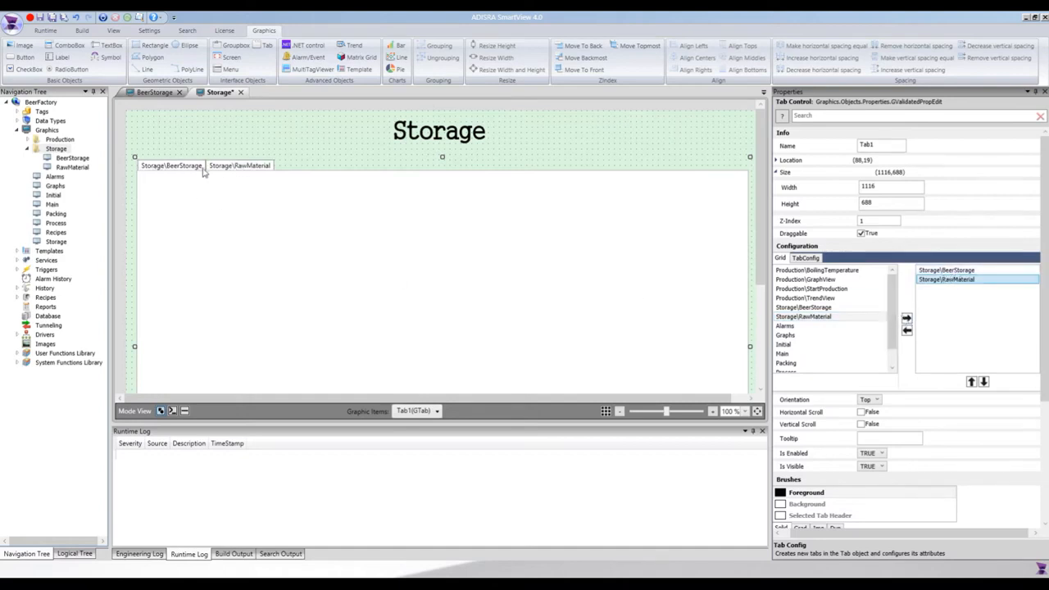
Change the header of the Storage\RawMaterial tab to "Raw Material".
left_click(812, 259)
left_click(848, 294)
left_click(848, 293)
left_click_drag(850, 293, 712, 293)
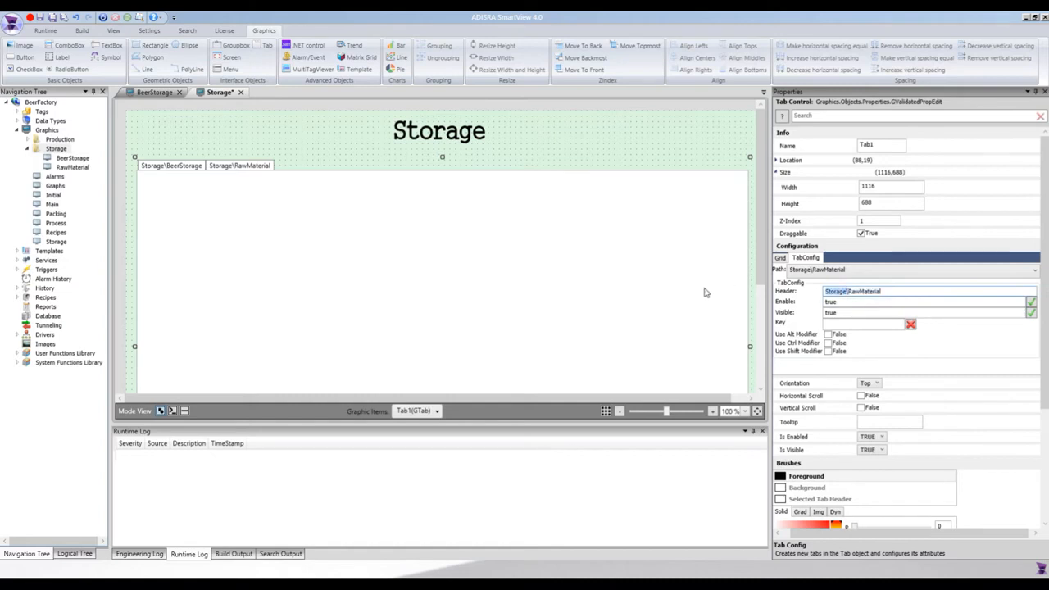
key("BackSpace")
type("R")
left_click(837, 291)
Change the header of the Storage\BeerStorage tab to "Beer Storage".
left_click(819, 271)
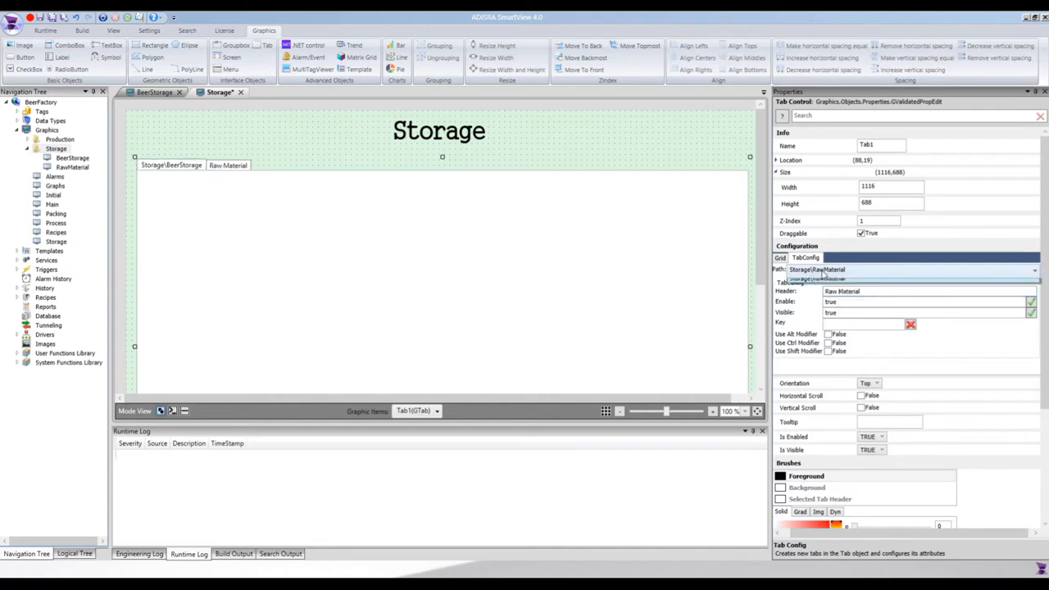
left_click(822, 280)
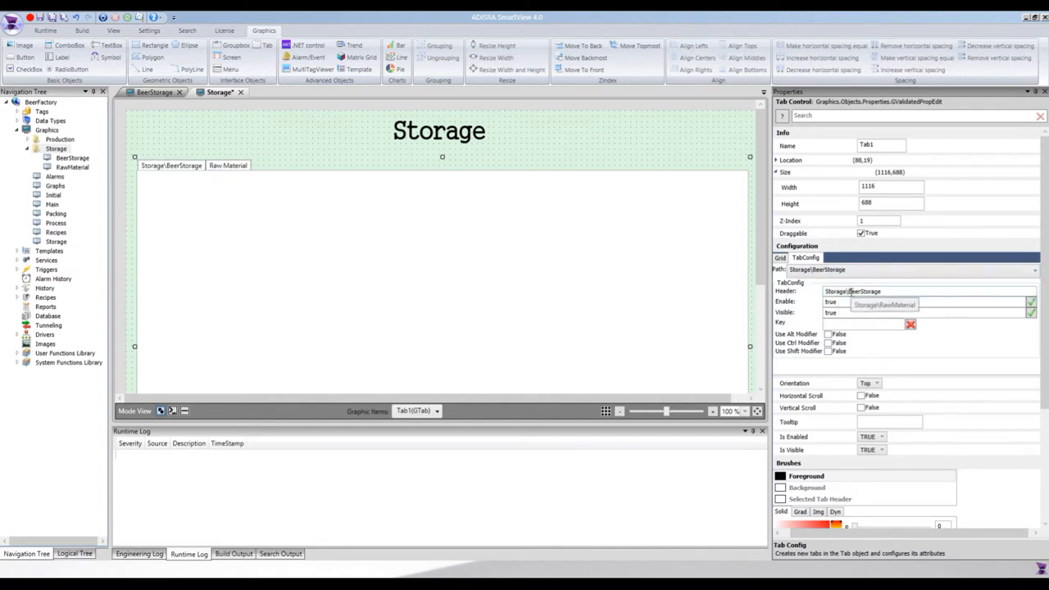
left_click_drag(886, 292, 785, 296)
key("Home")
key("Delete")
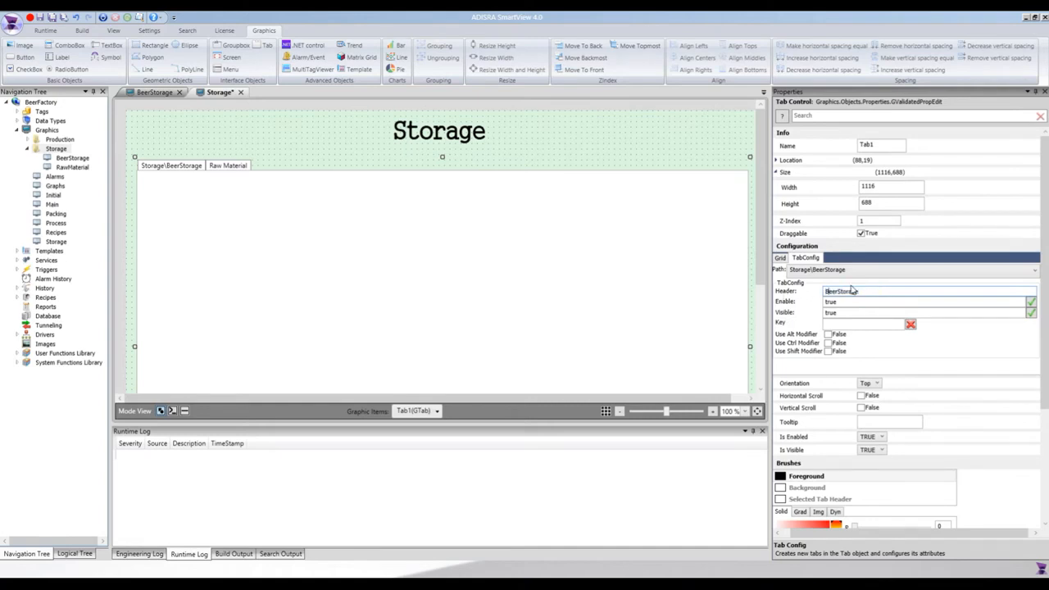
left_click(849, 303)
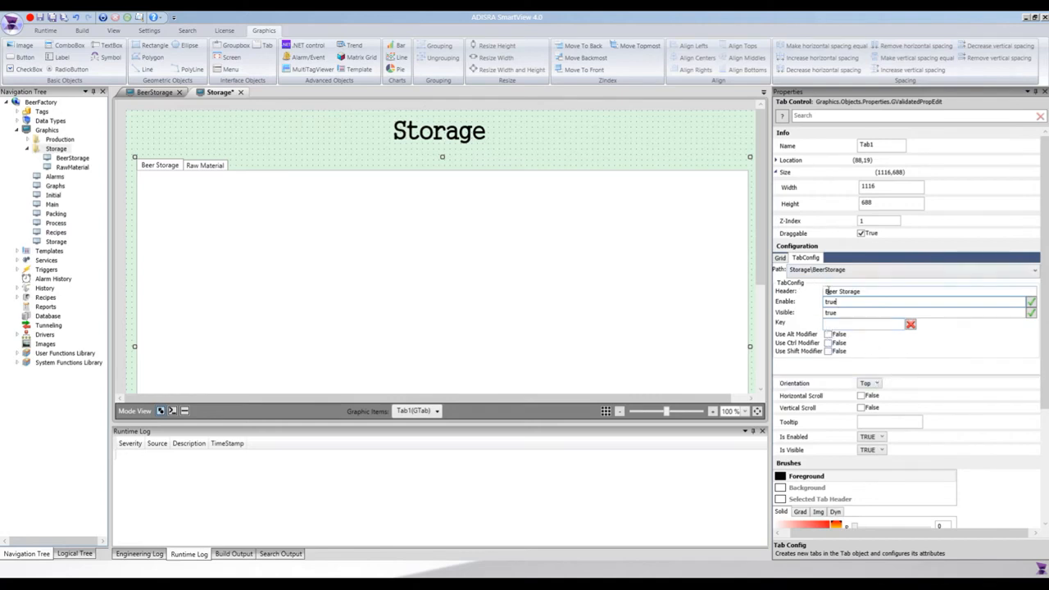
Try the Left orientation for the tab control and set it back to Top.
left_click(779, 258)
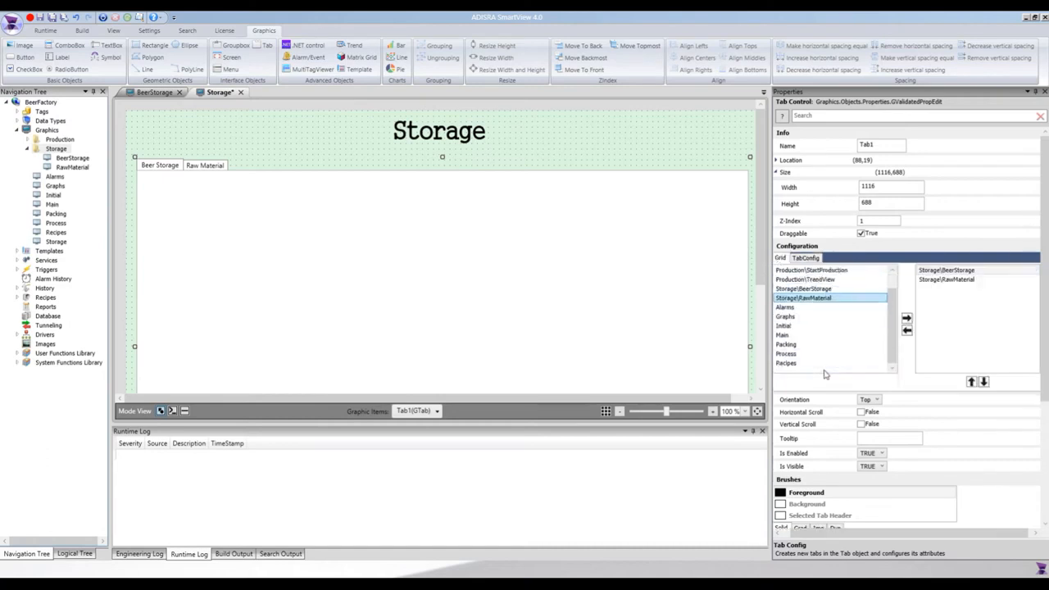
scroll(945, 408, "down", 1)
scroll(943, 409, "down", 1)
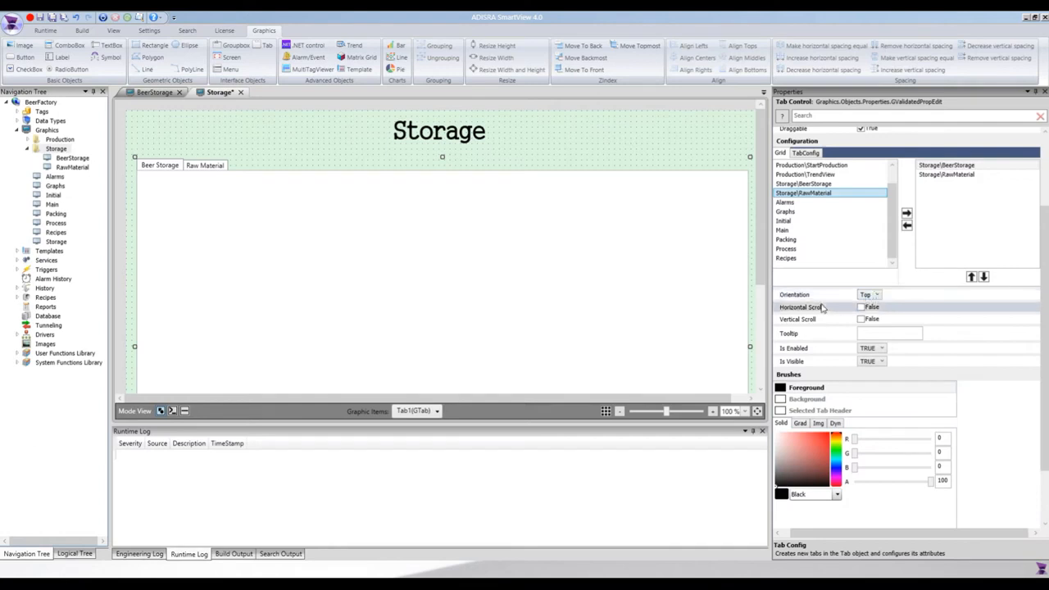
left_click(875, 295)
left_click(869, 315)
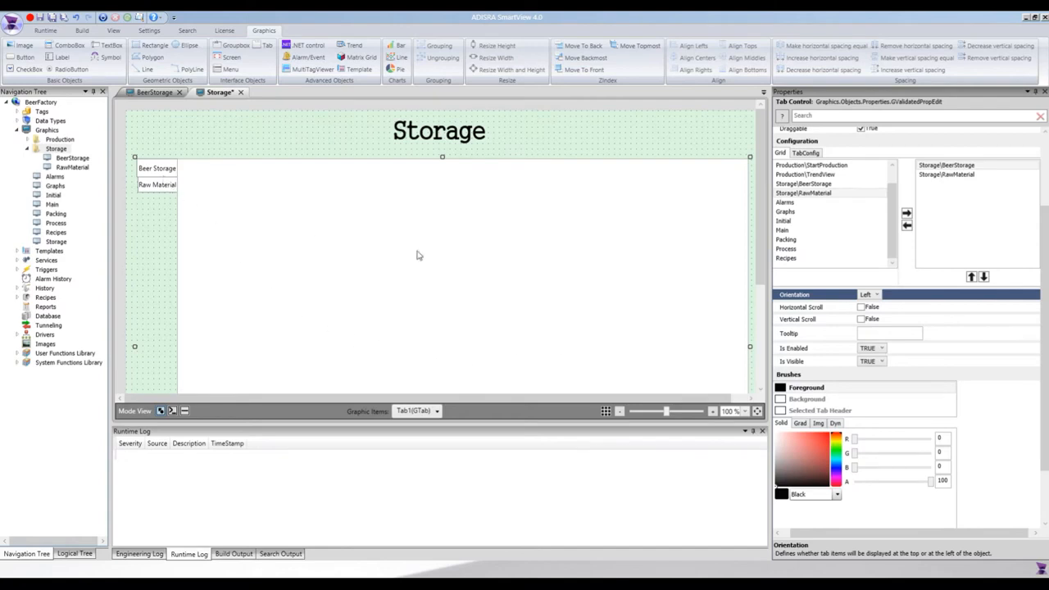
left_click(875, 295)
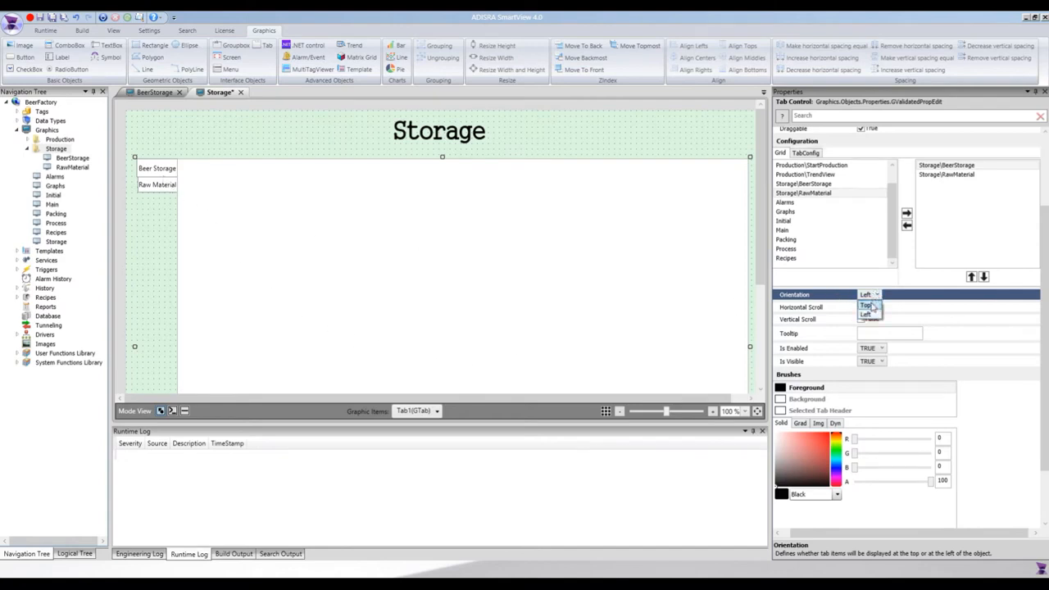
left_click(869, 306)
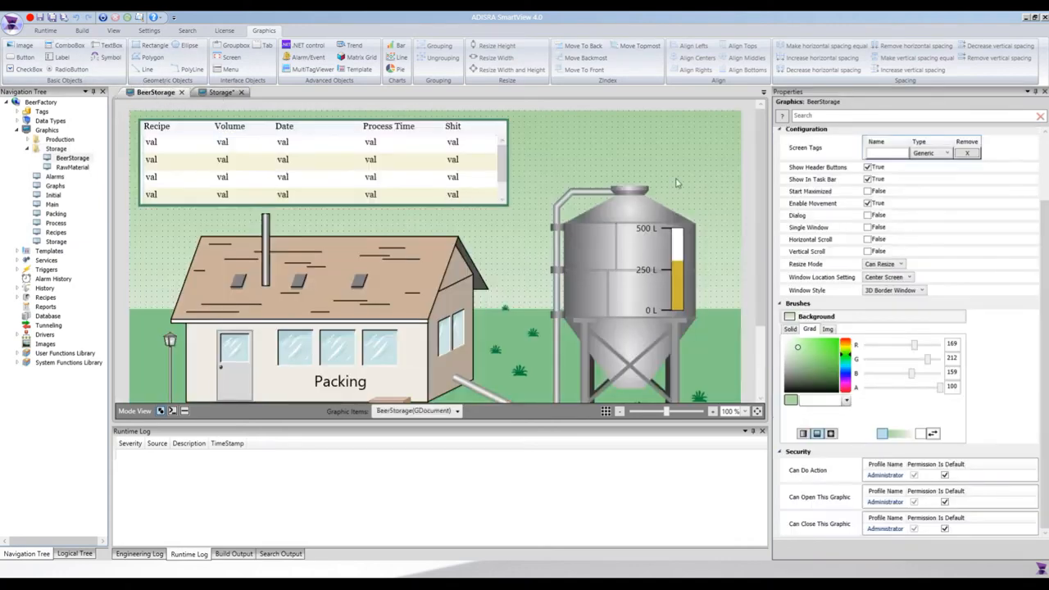
Compare the BeerStorage graphic with the Storage screen and check the tab control's Is Enabled options.
left_click(215, 92)
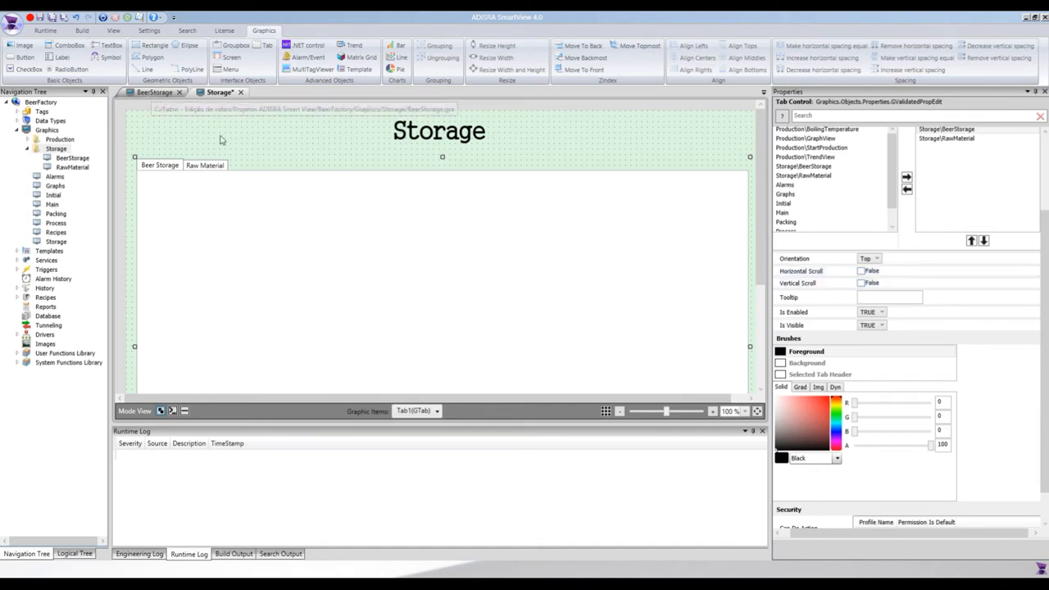
left_click(152, 92)
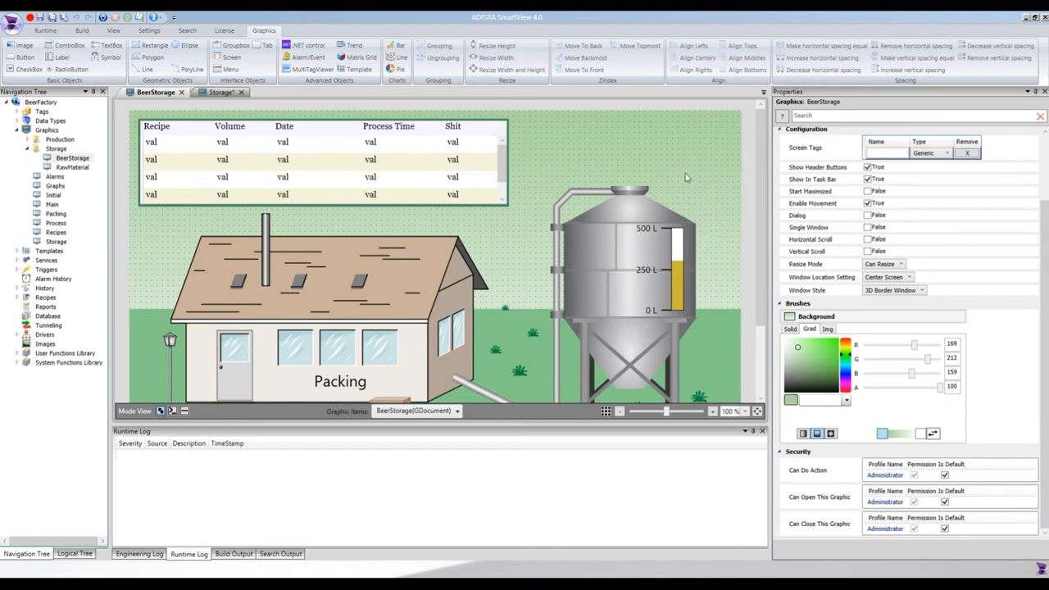
left_click(219, 93)
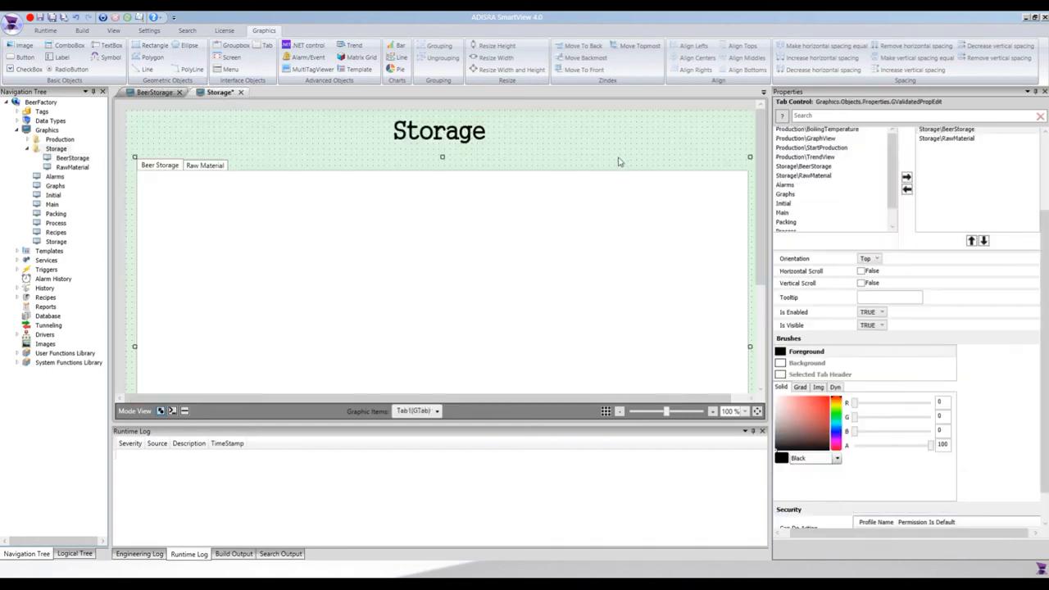
left_click(881, 314)
left_click(881, 314)
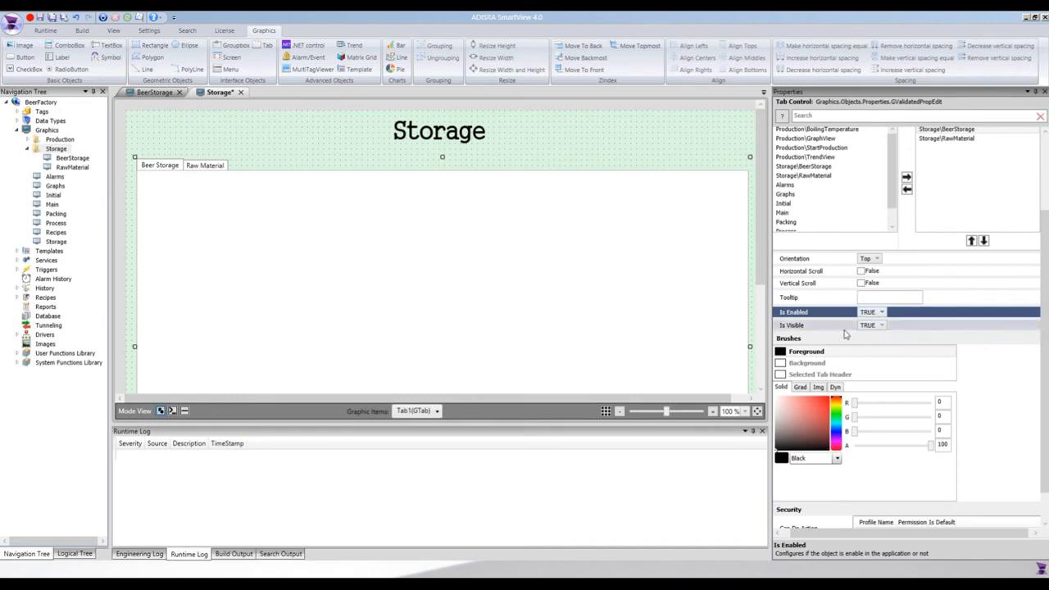
Set the tab control's Background brush to a solid colour of R 226, G 240, B 216.
scroll(863, 342, "down", 1)
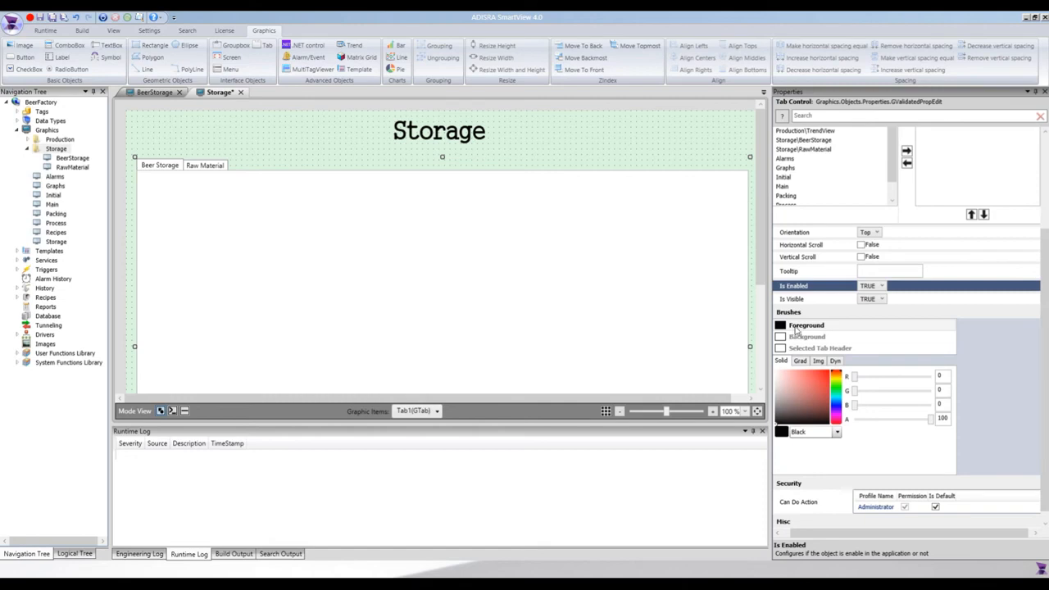
left_click(810, 337)
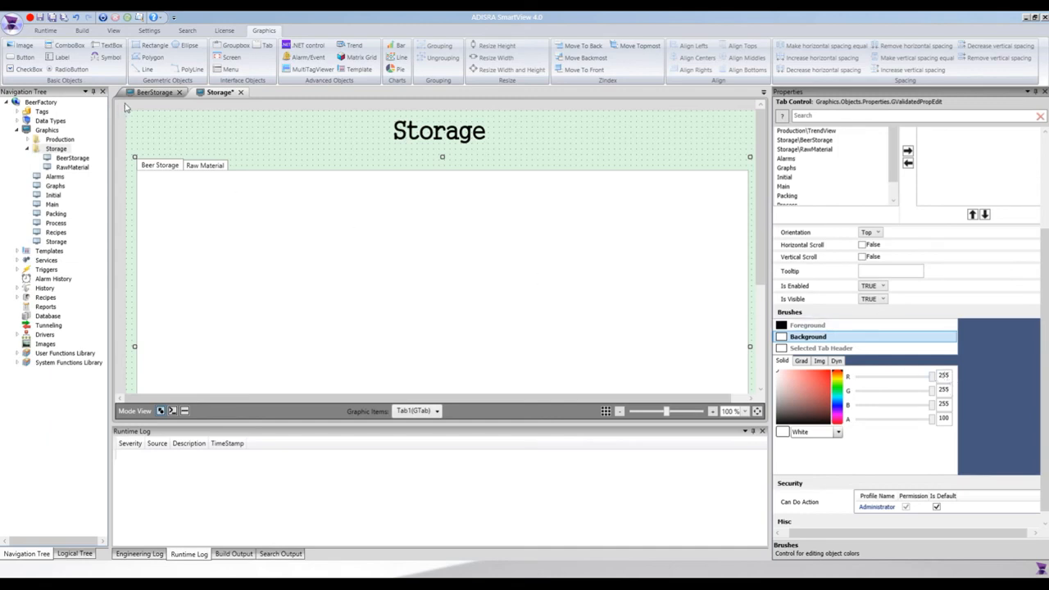
left_click(160, 93)
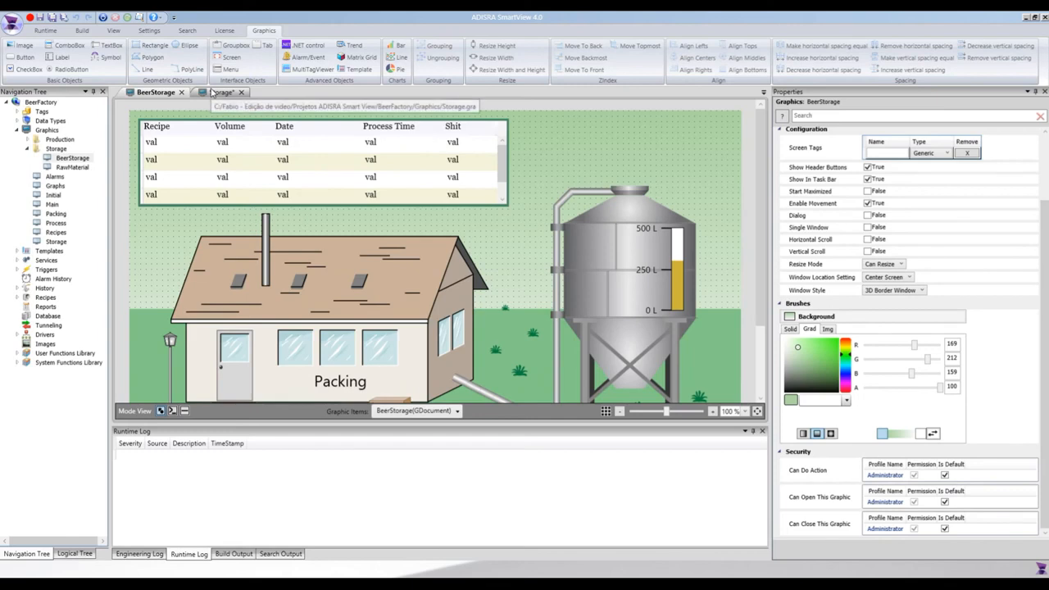
left_click(218, 93)
left_click(844, 336)
double_click(943, 375)
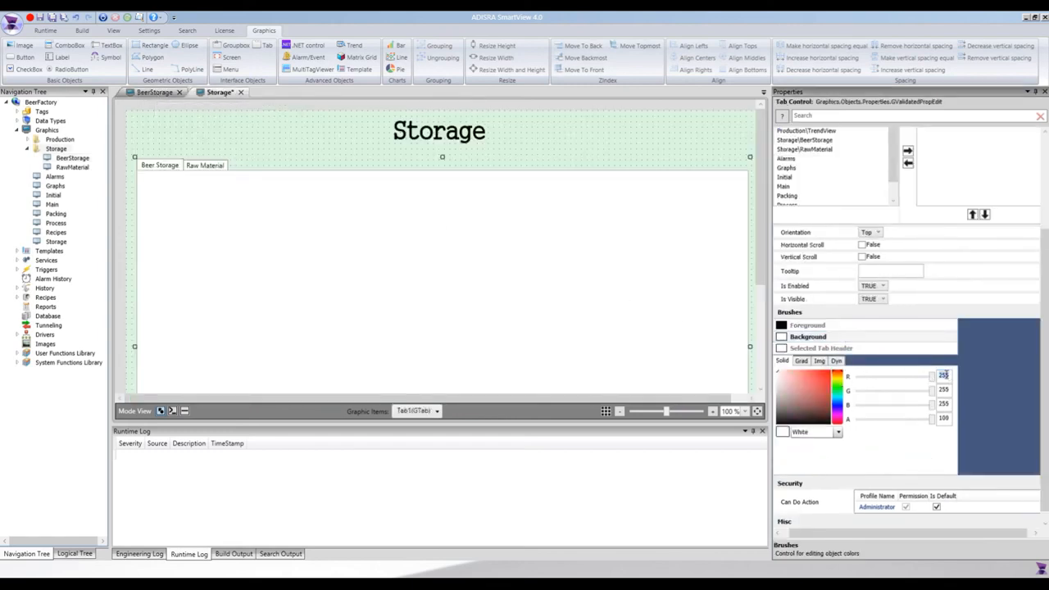
type("226")
double_click(944, 389)
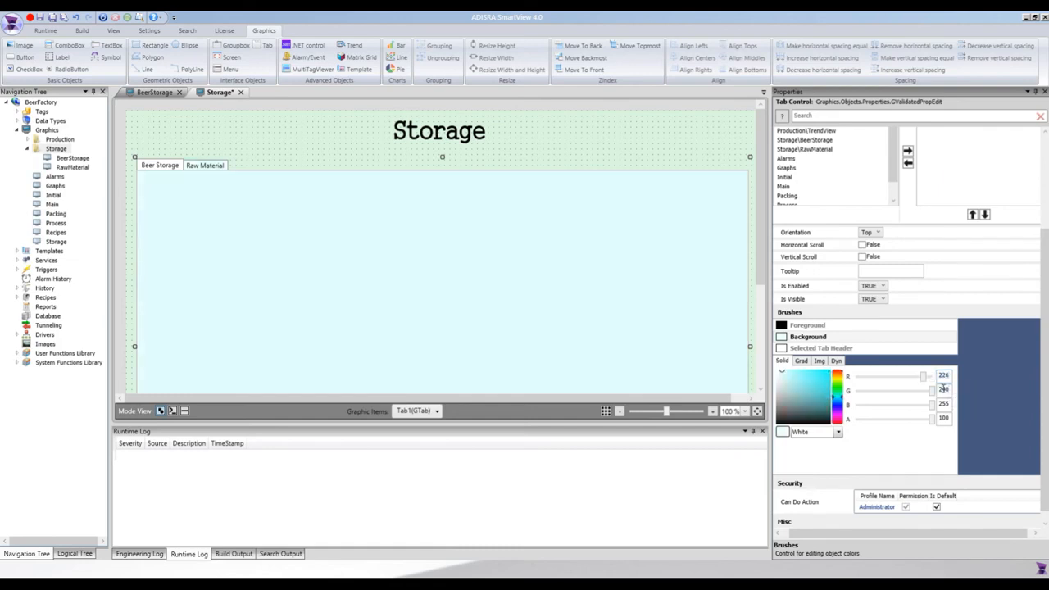
double_click(946, 404)
type("216")
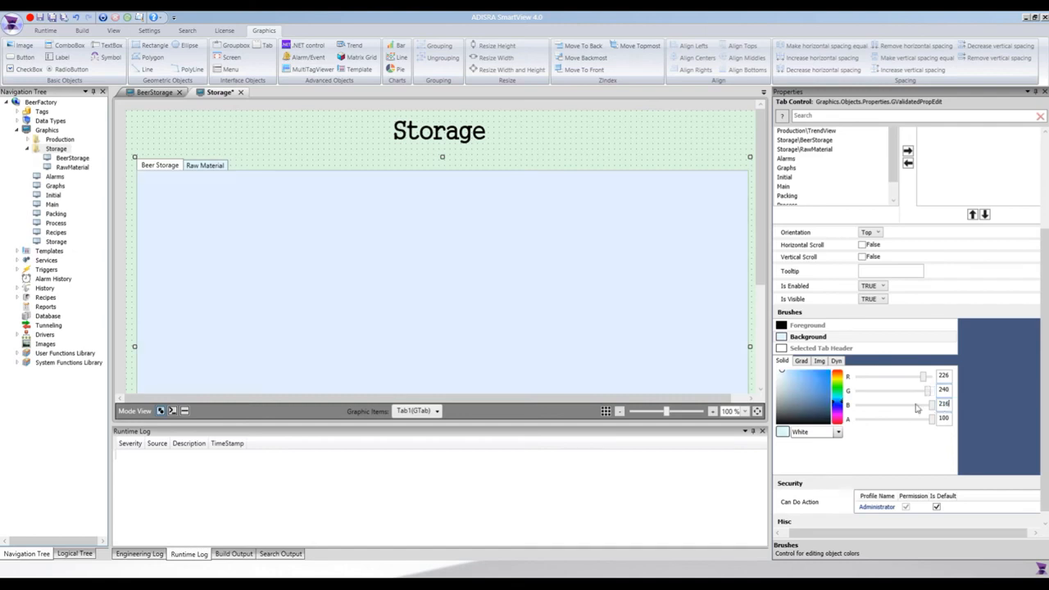
key("Return")
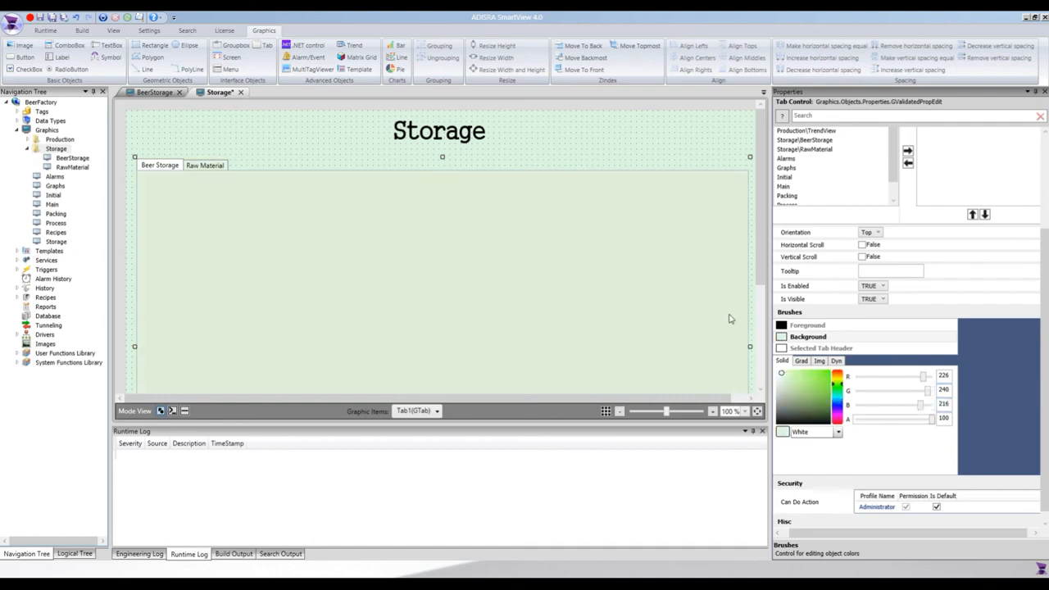
Set the tab control's Selected Tab Header brush to a solid colour of R 169, G 212, B 159.
left_click(798, 352)
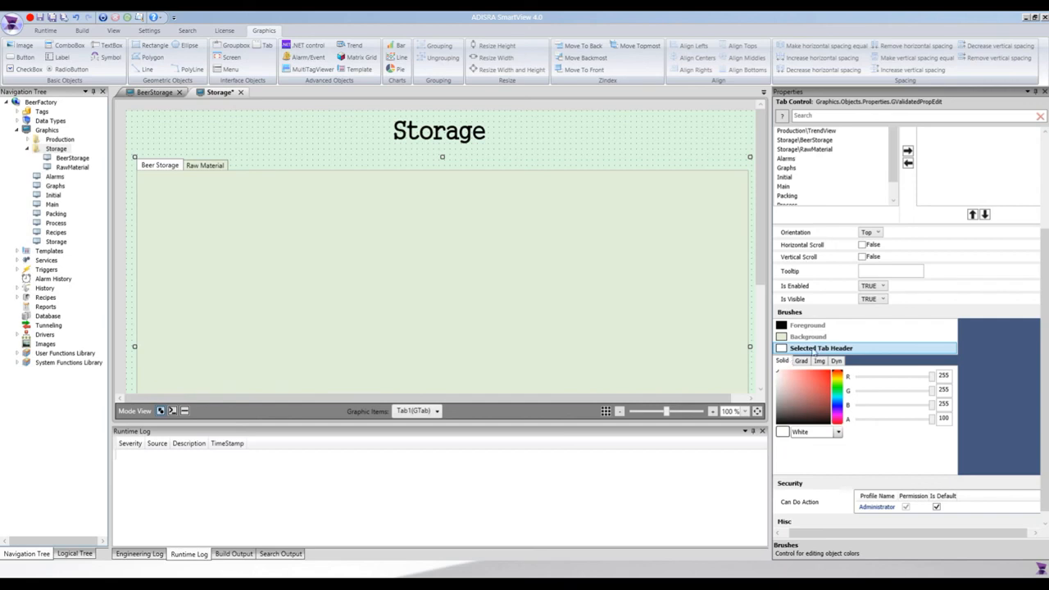
left_click(942, 376)
type("169")
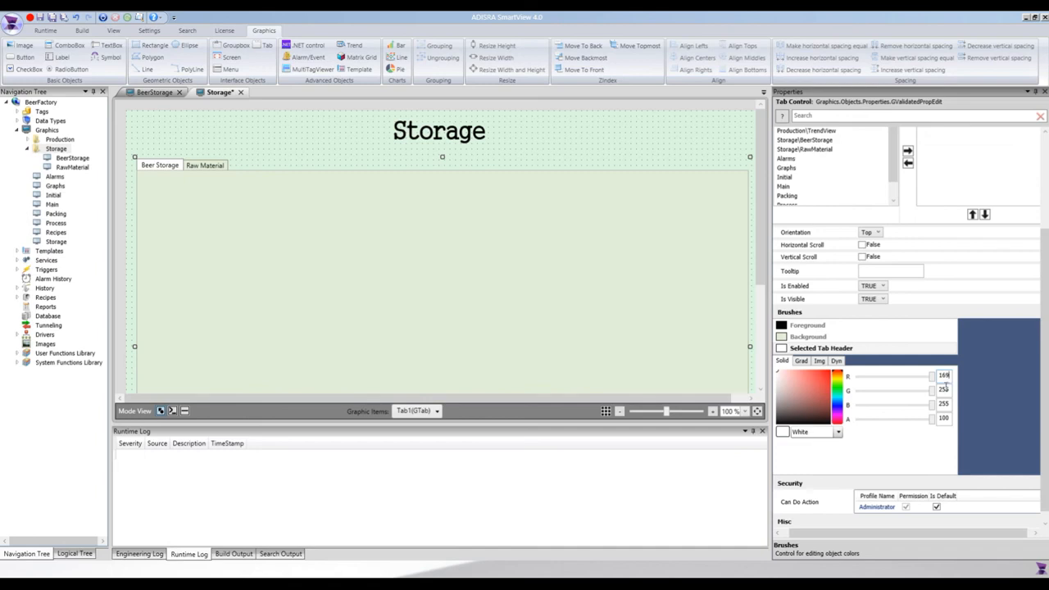
left_click(944, 389)
left_click(945, 404)
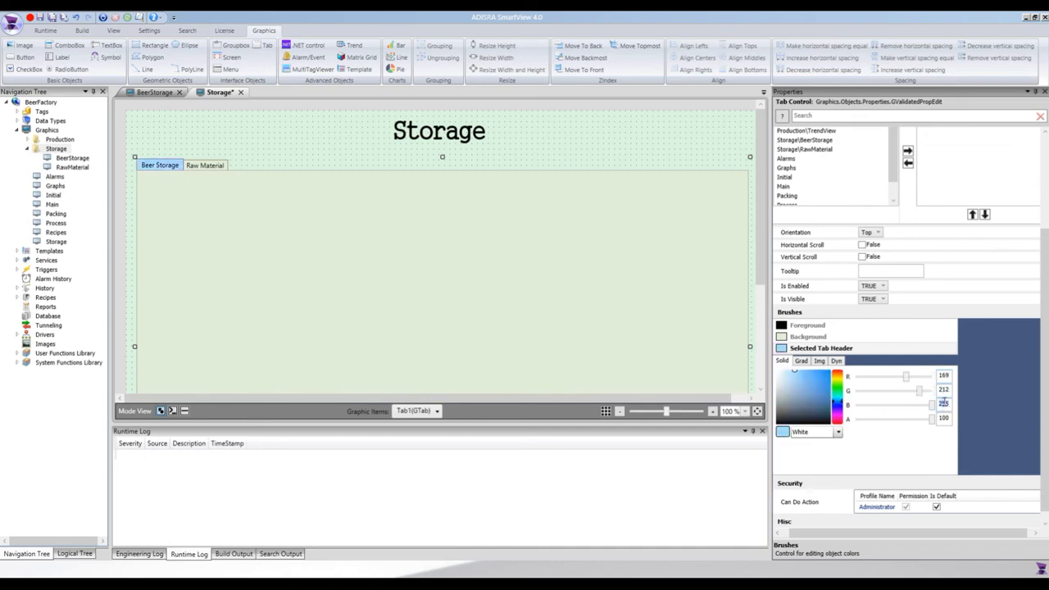
type("159")
key("Return")
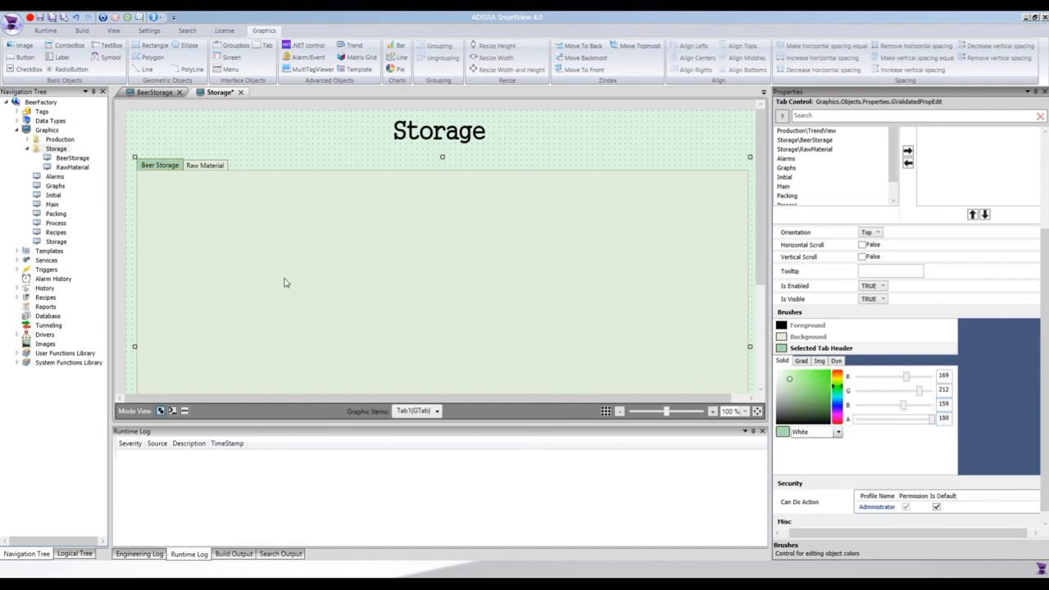
Save the Storage screen and run the BeerFactory project.
left_click(308, 147)
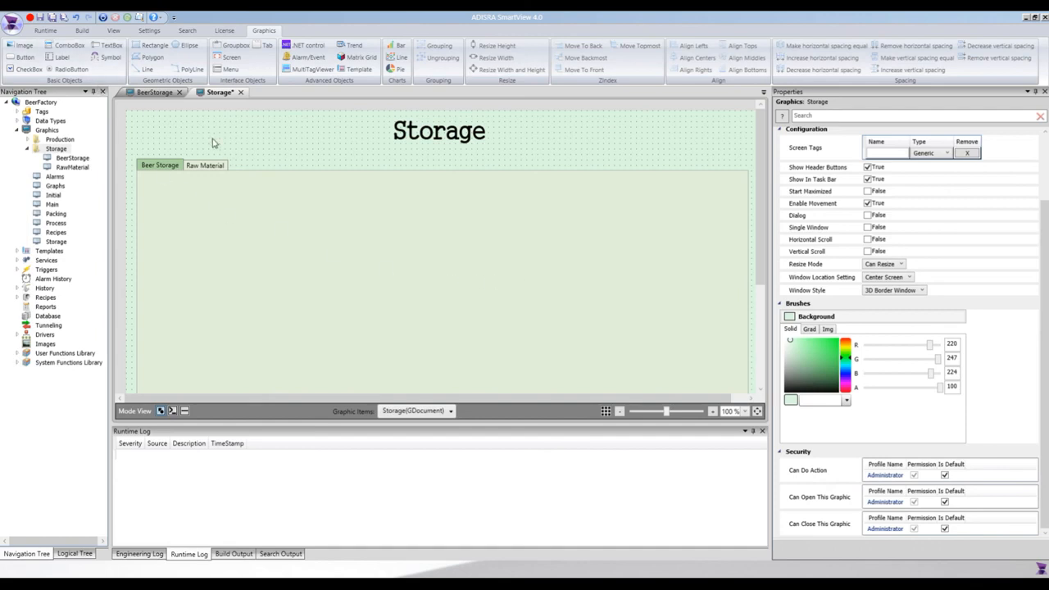
key("ctrl+s")
left_click(51, 31)
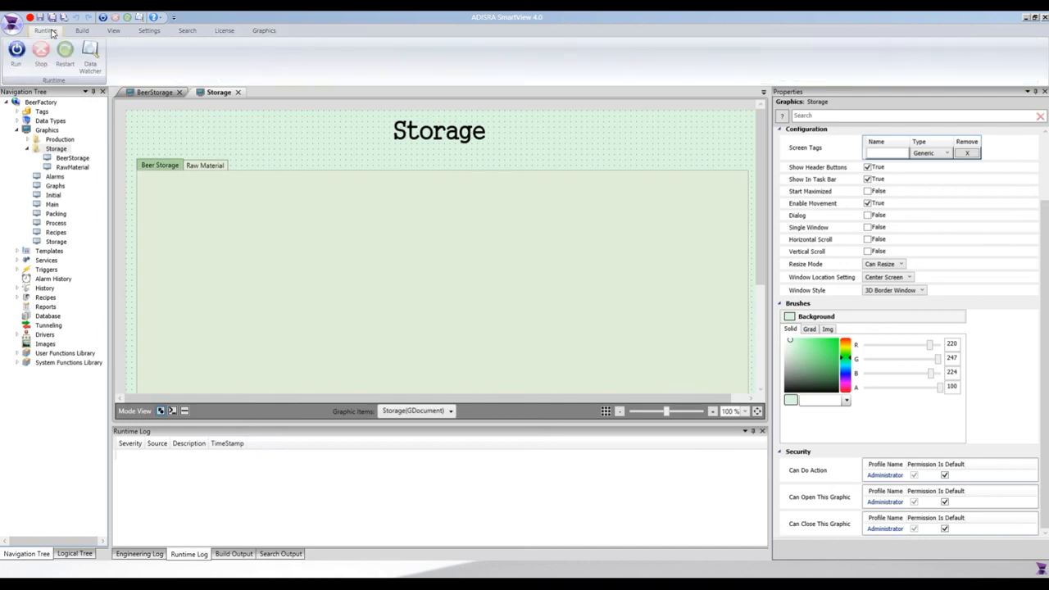
left_click(15, 55)
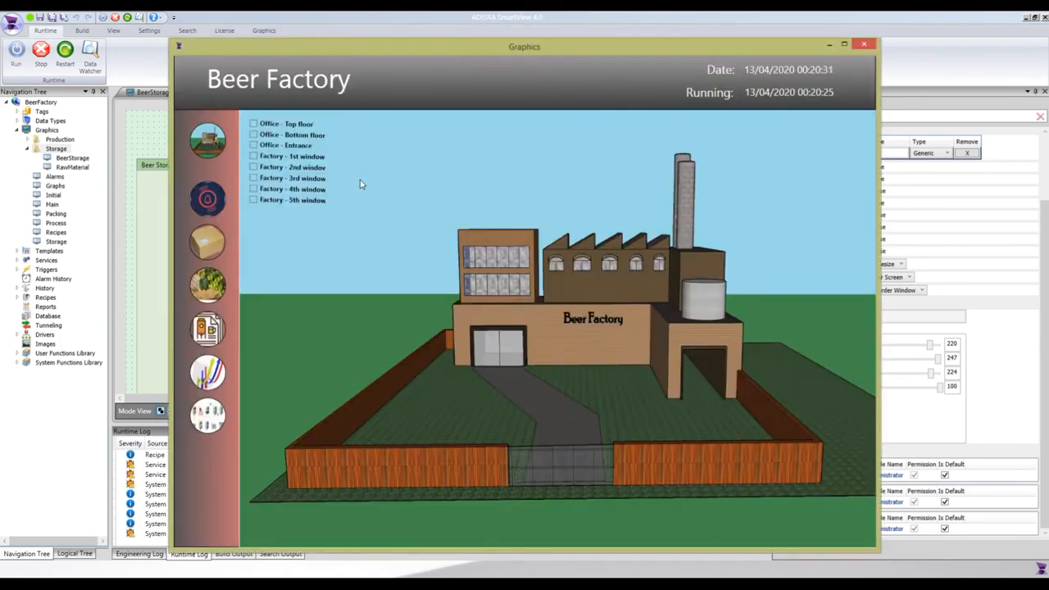
Open the Storage screen in the running application and check both its Raw Material and Beer Storage tabs.
left_click(206, 284)
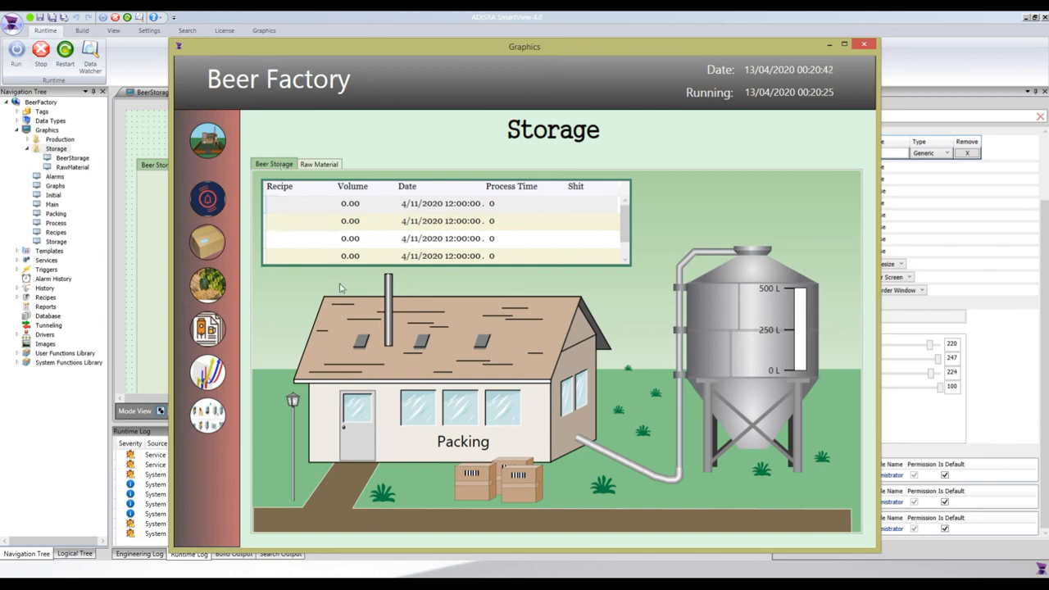
left_click_drag(355, 47, 392, 49)
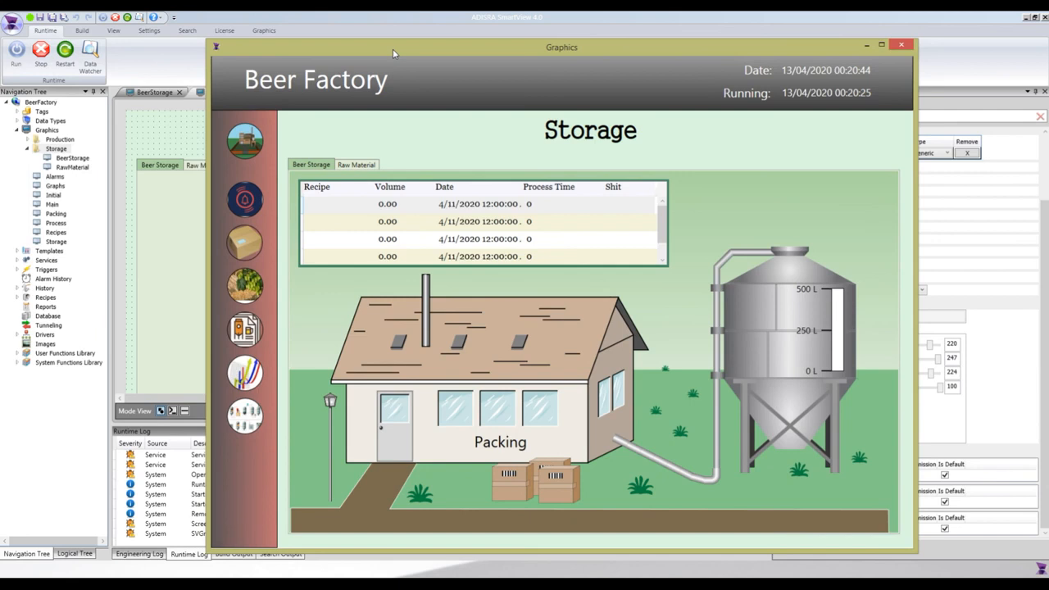
left_click(367, 164)
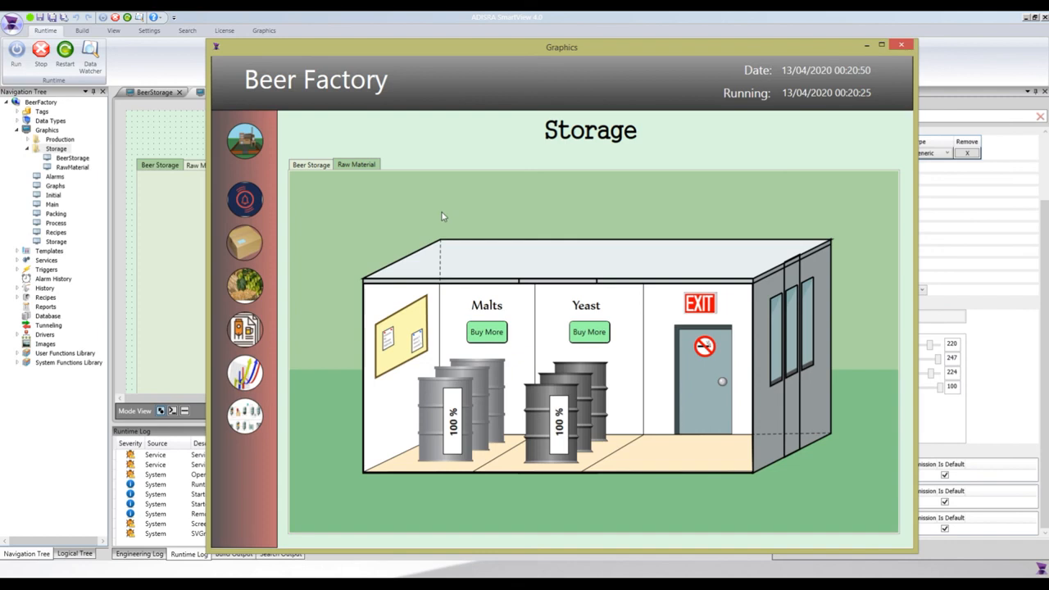
left_click(307, 167)
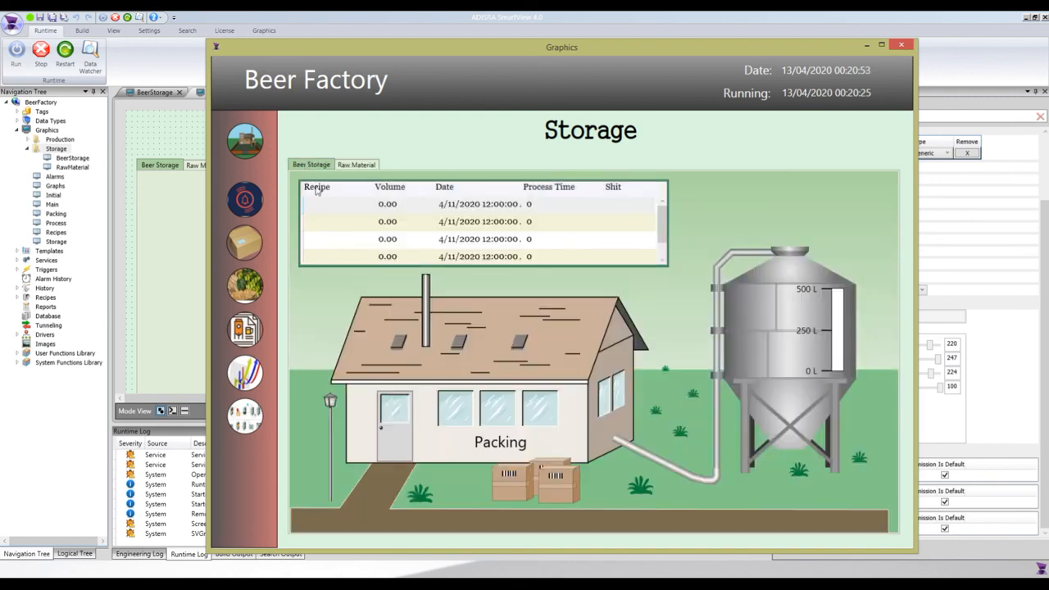